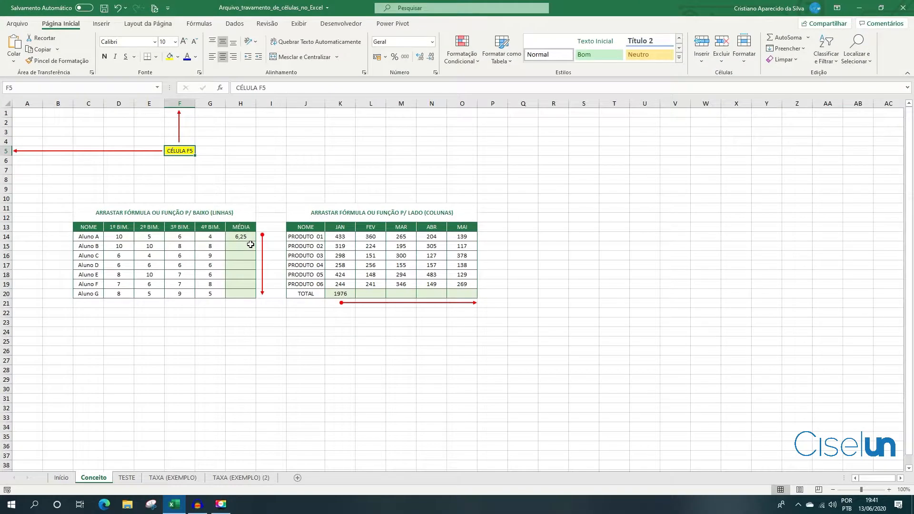
Step: Copy the average formula in H14 down through H20 to fill the MÉDIA column for all students
click(297, 285)
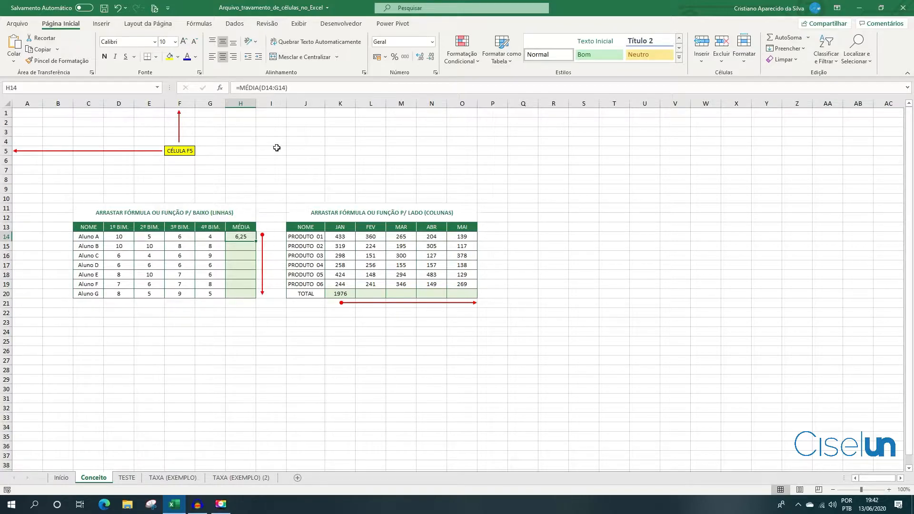
click(265, 87)
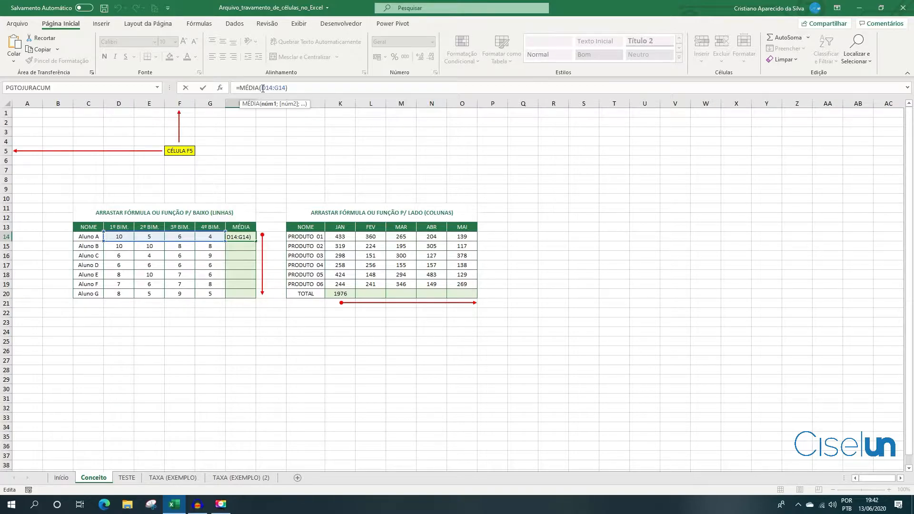
drag(263, 89, 284, 90)
key(Return)
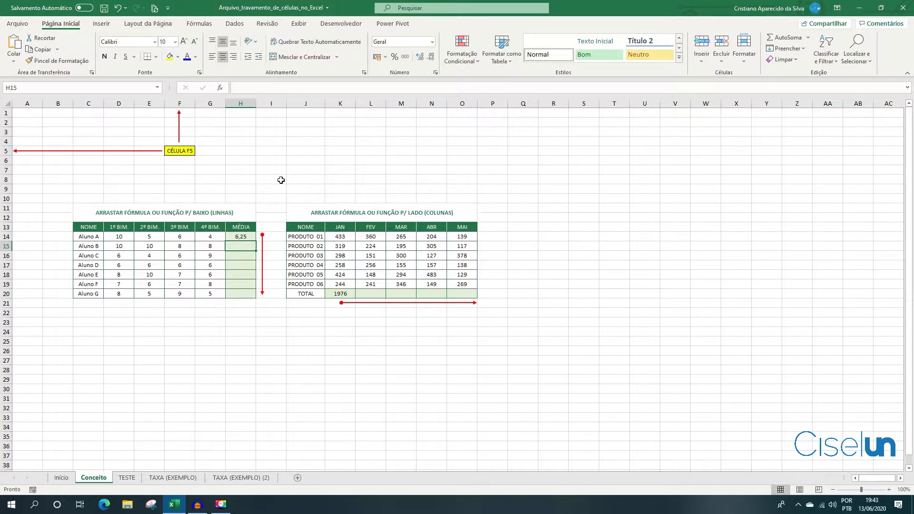
click(252, 237)
drag(256, 241, 256, 296)
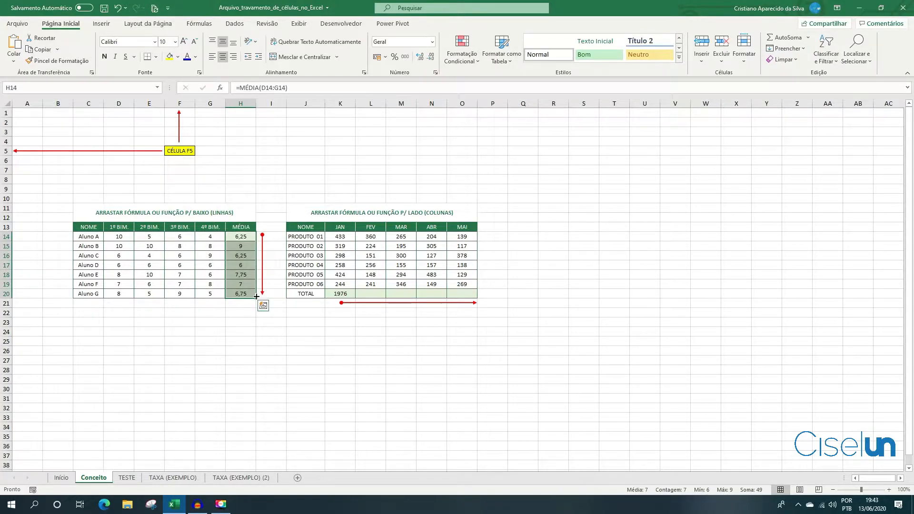
Step: Examine the row references of the copied average formulas in H15 to H17
click(236, 245)
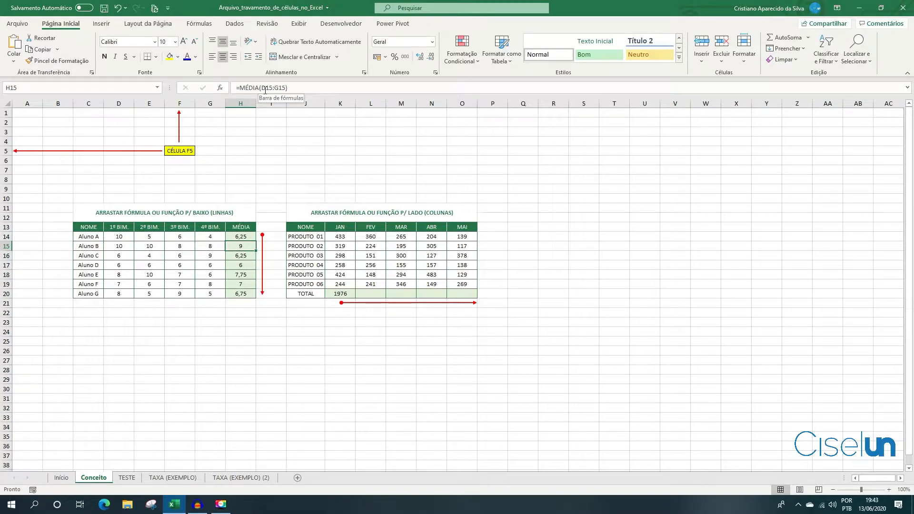
key(Down)
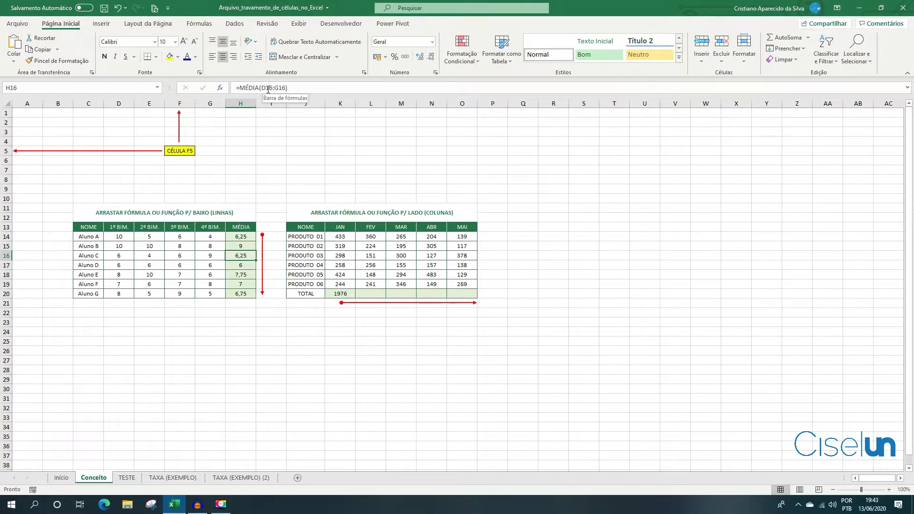
key(Down)
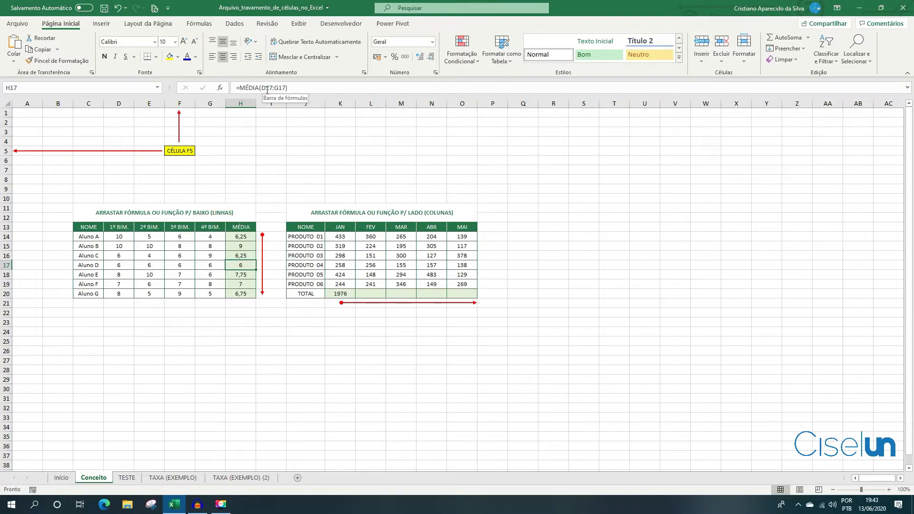
Step: Copy the sum formula in K20 across to O20 to fill the TOTAL row for all months
click(345, 293)
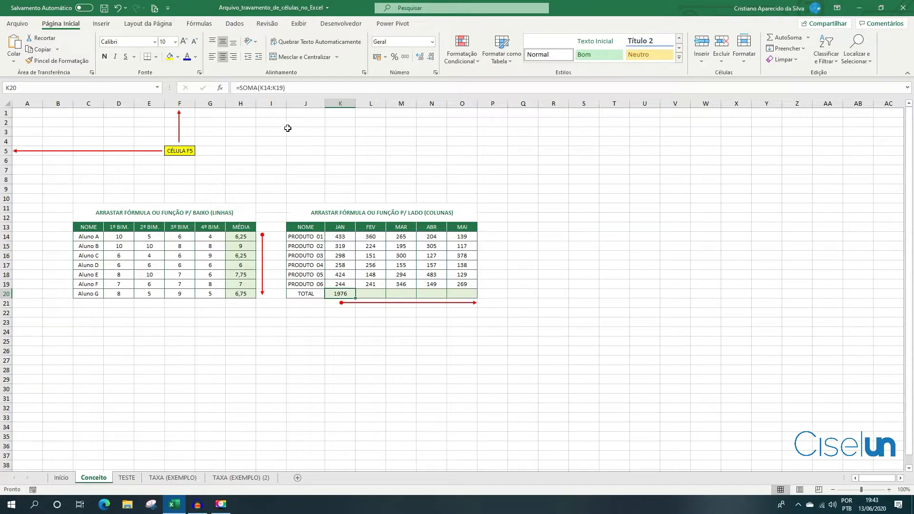
click(270, 89)
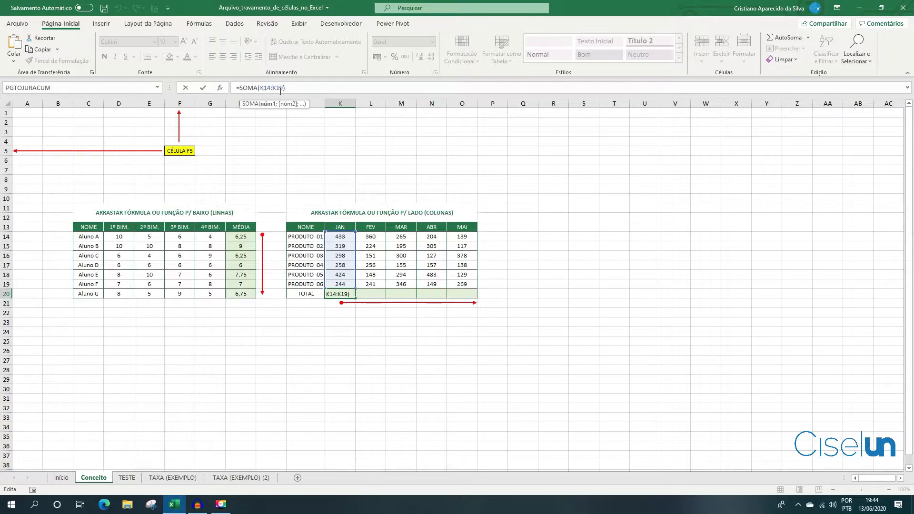
key(Escape)
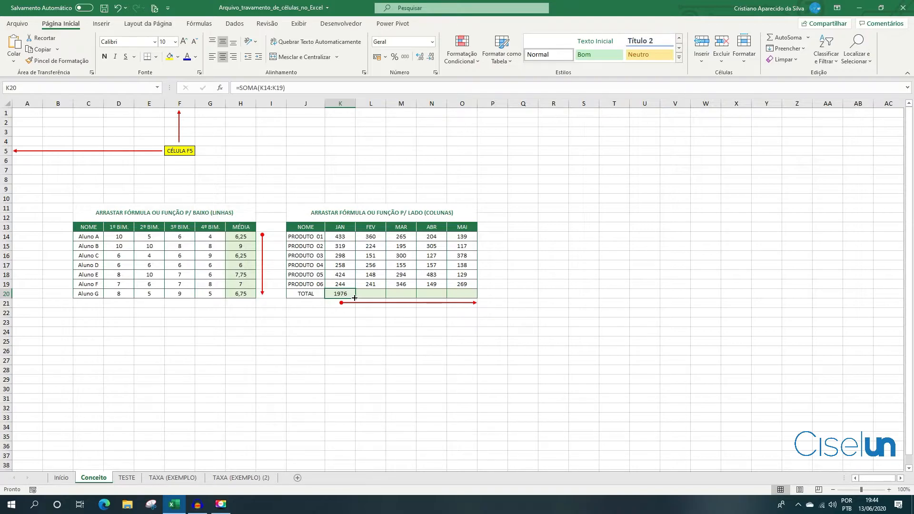
drag(355, 297, 476, 297)
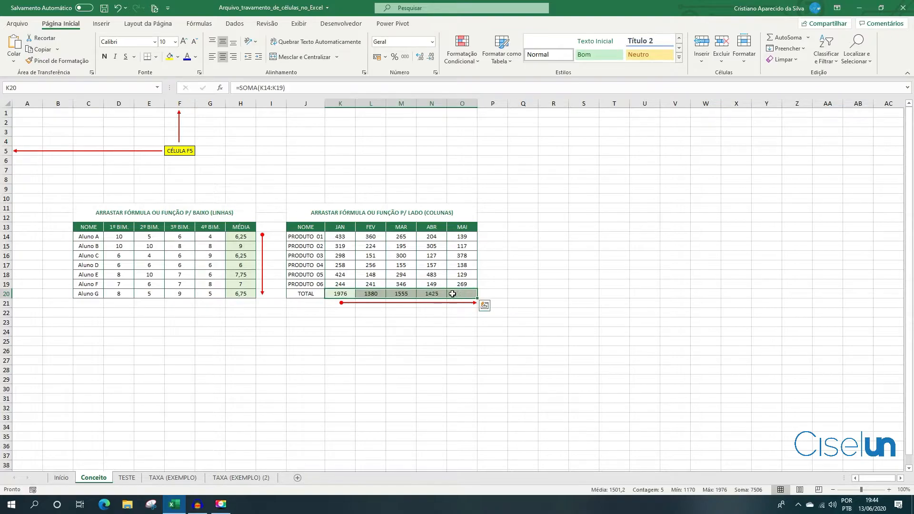
Step: Examine the column references of the copied sum formulas in L20 to O20
click(373, 292)
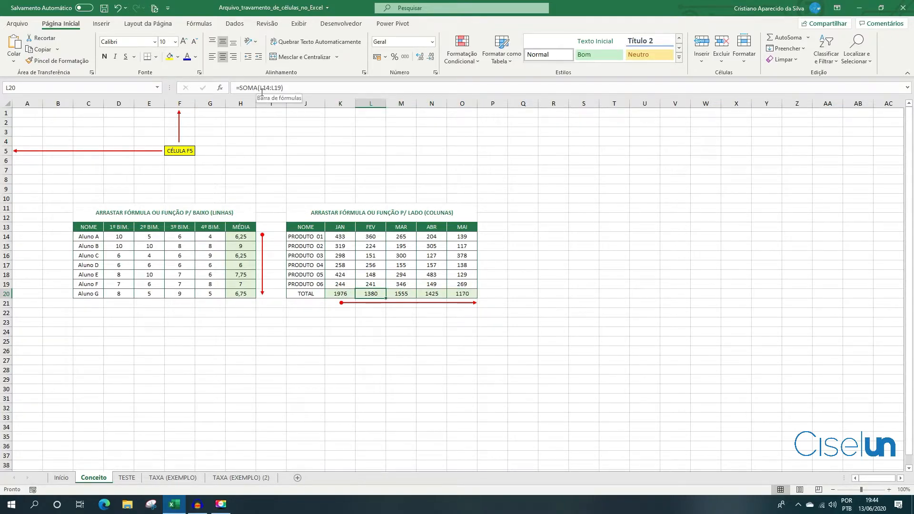
click(409, 292)
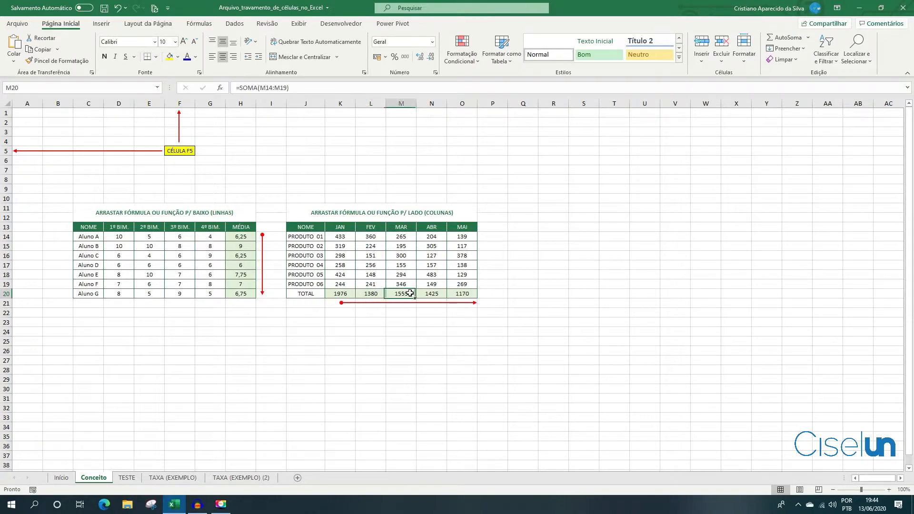
click(274, 91)
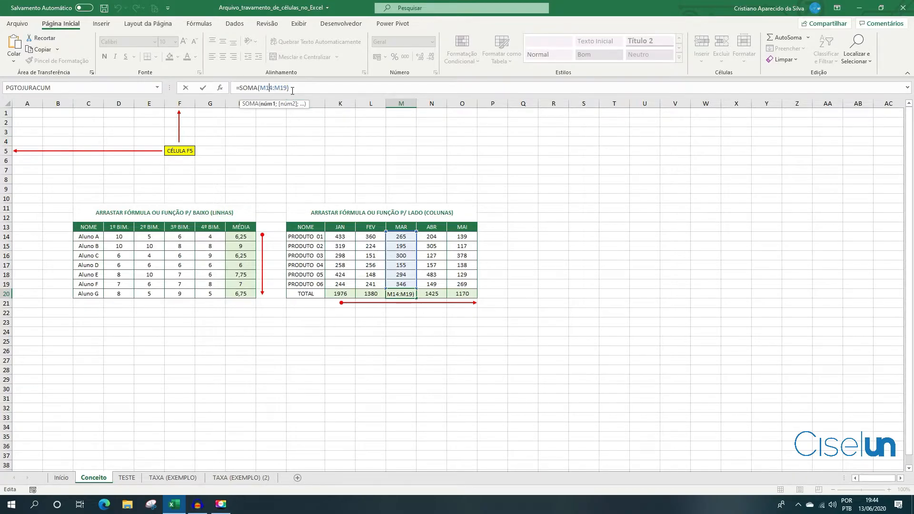
click(429, 295)
click(458, 291)
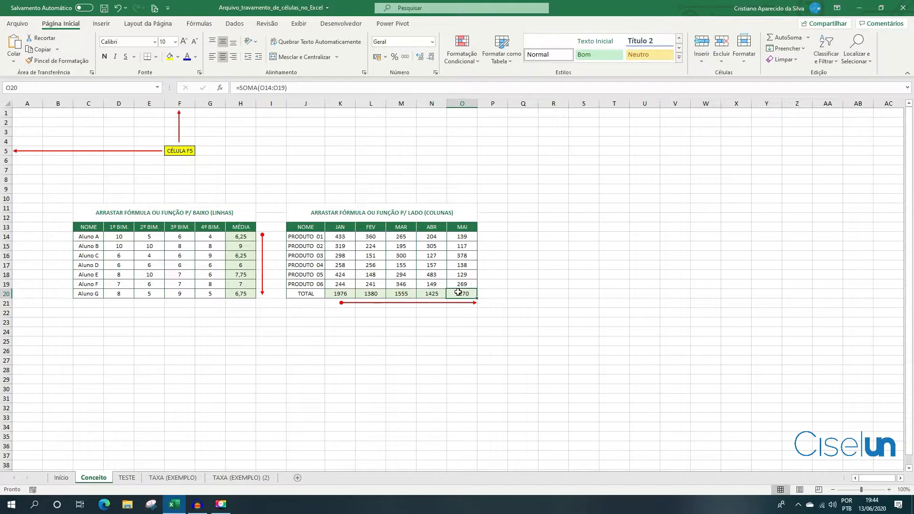
click(280, 88)
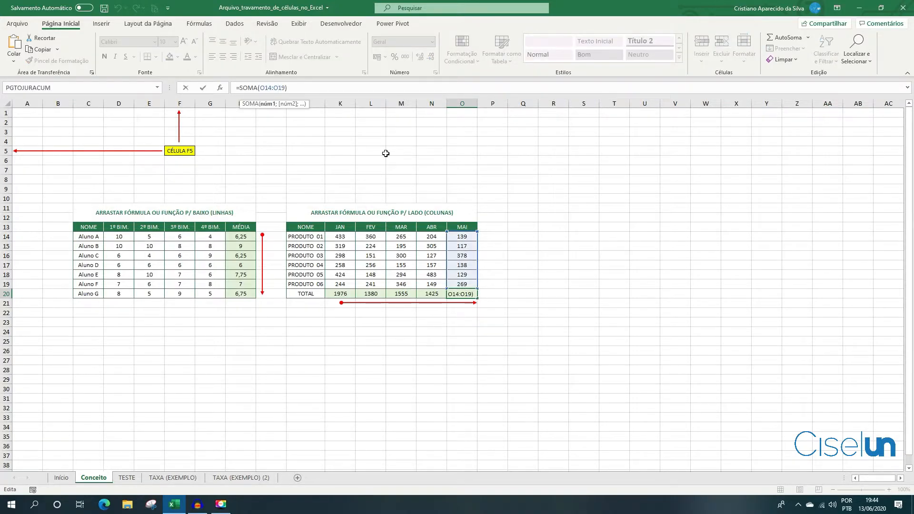
key(Escape)
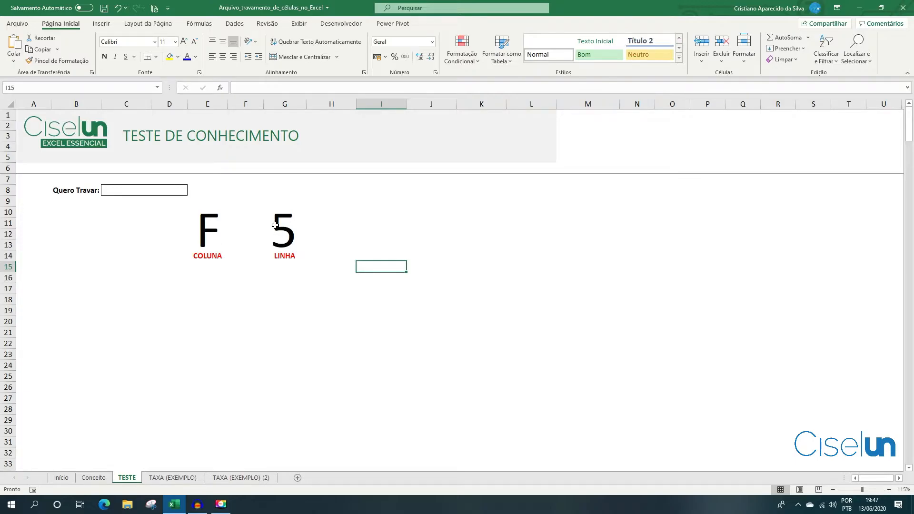
Step: On the TESTE sheet, set Quero Travar to Apenas a Linha, then Apenas a Coluna, and finally Linhas e Colunas
click(119, 193)
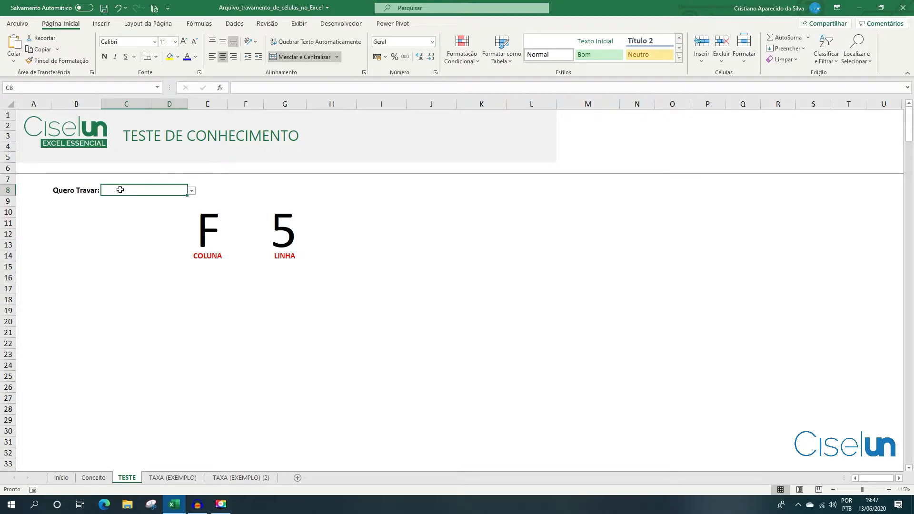
click(191, 192)
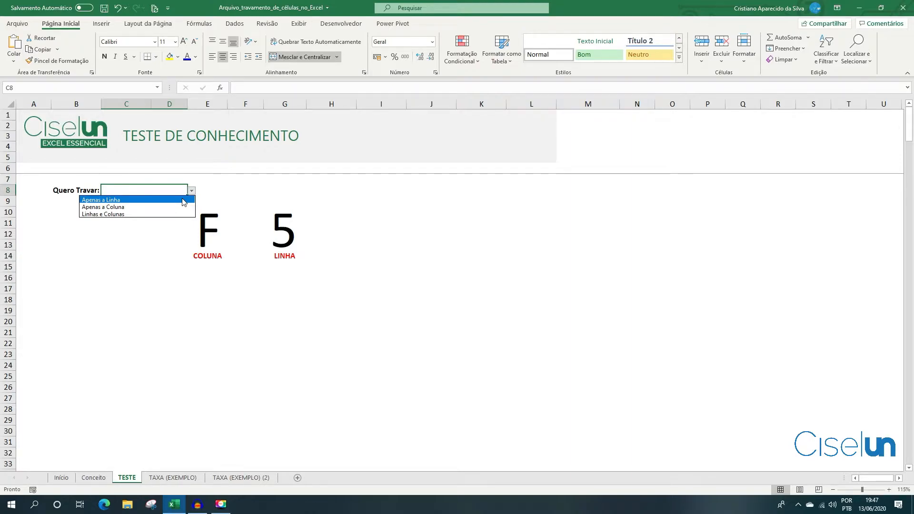
click(183, 200)
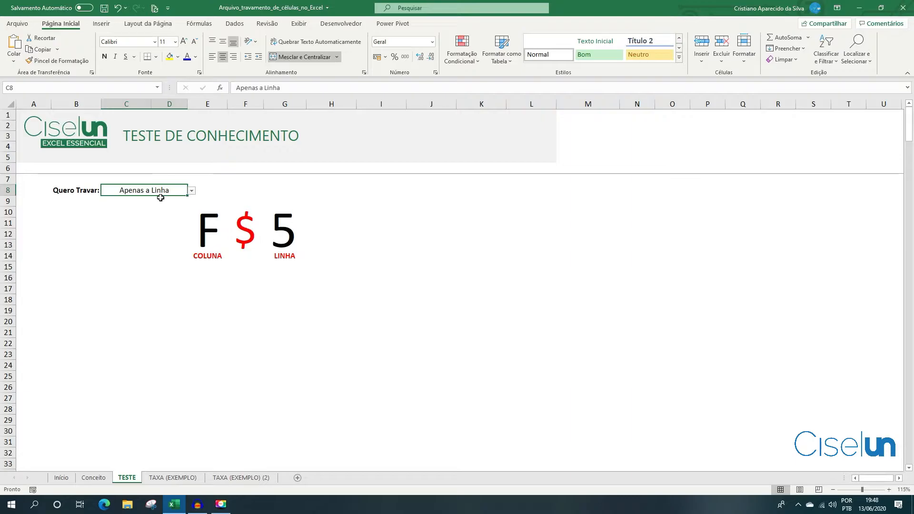
click(191, 191)
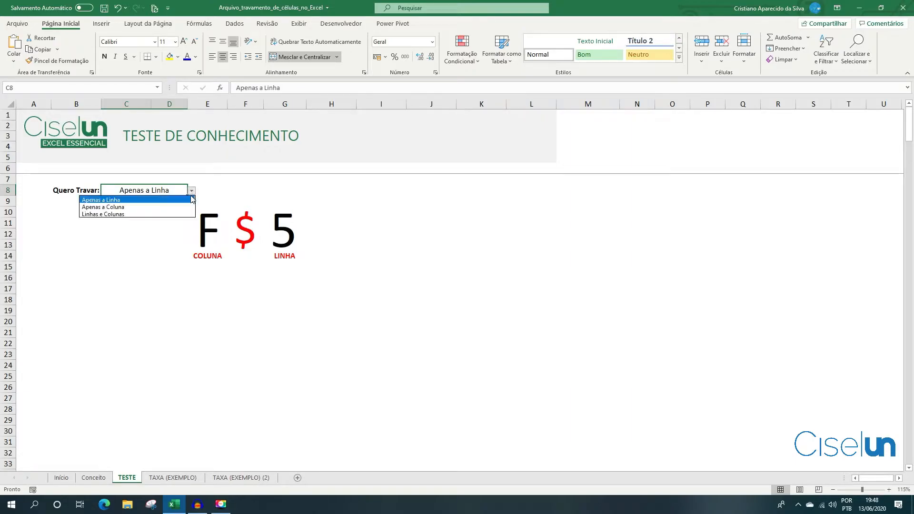
click(154, 207)
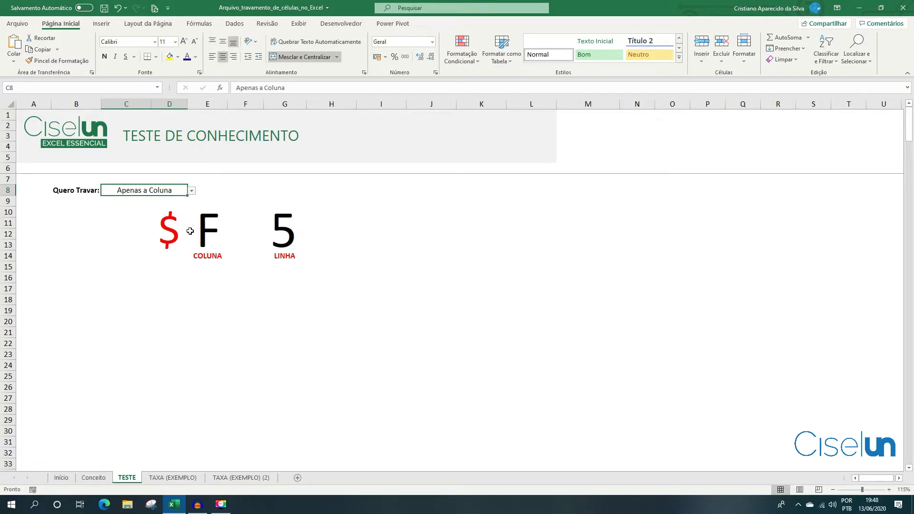
click(192, 191)
click(137, 214)
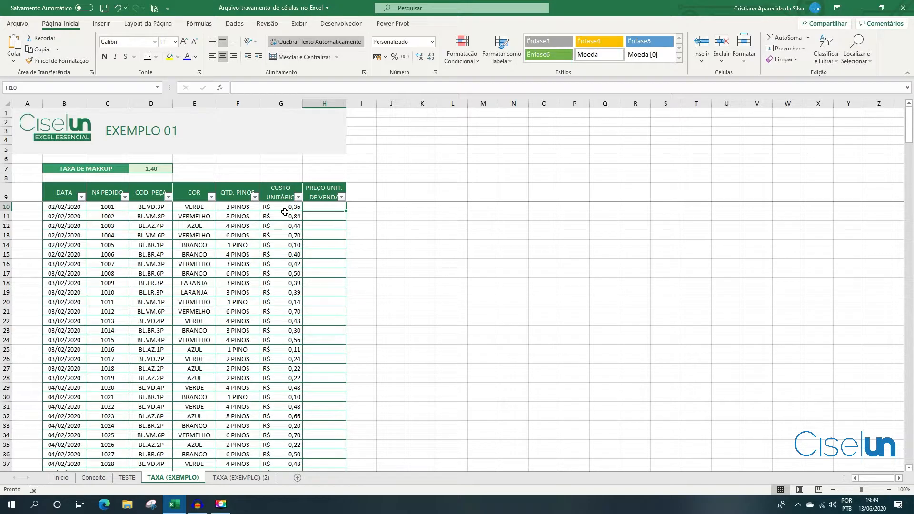
Step: On the TAXA (EXEMPLO) sheet, enter the unit sale price formula =G10*D7 in H10
click(285, 209)
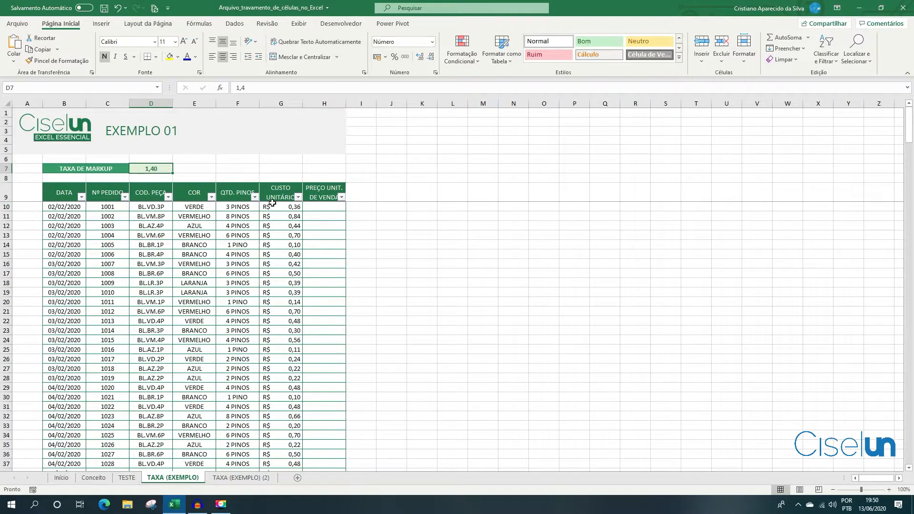
click(307, 208)
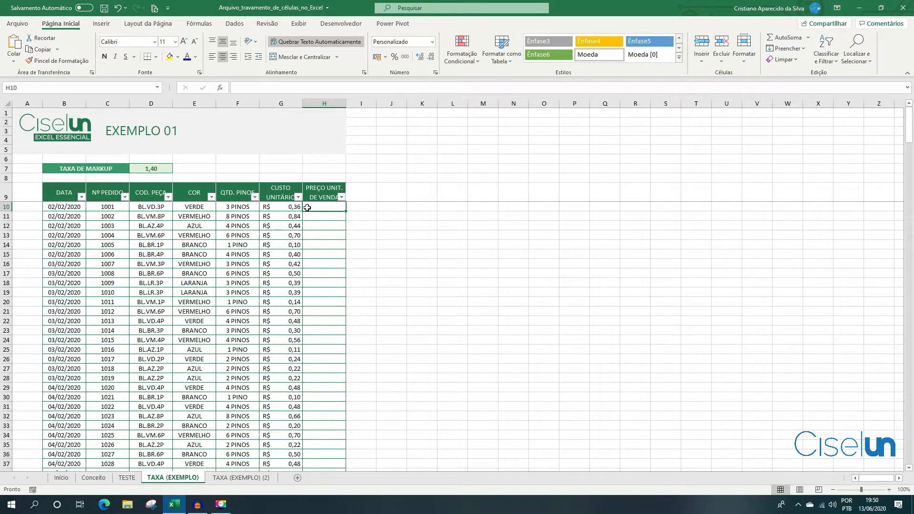
text(=)
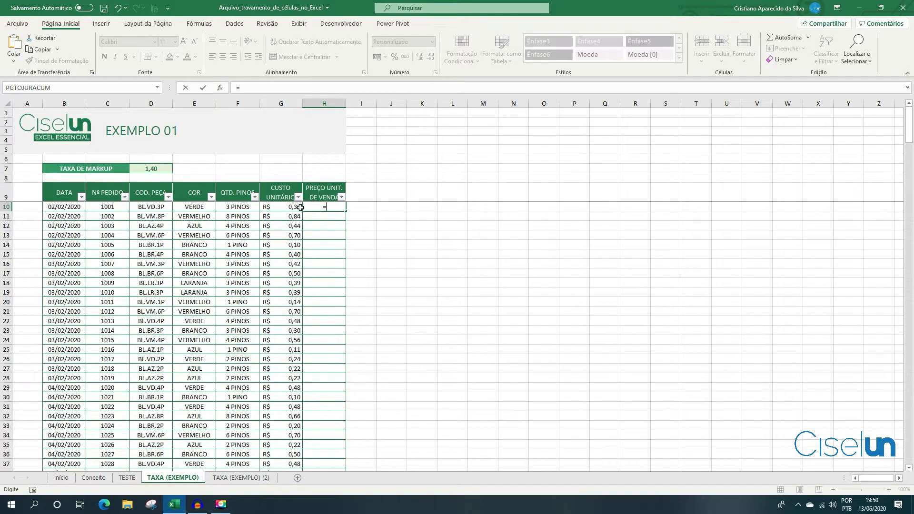
click(280, 207)
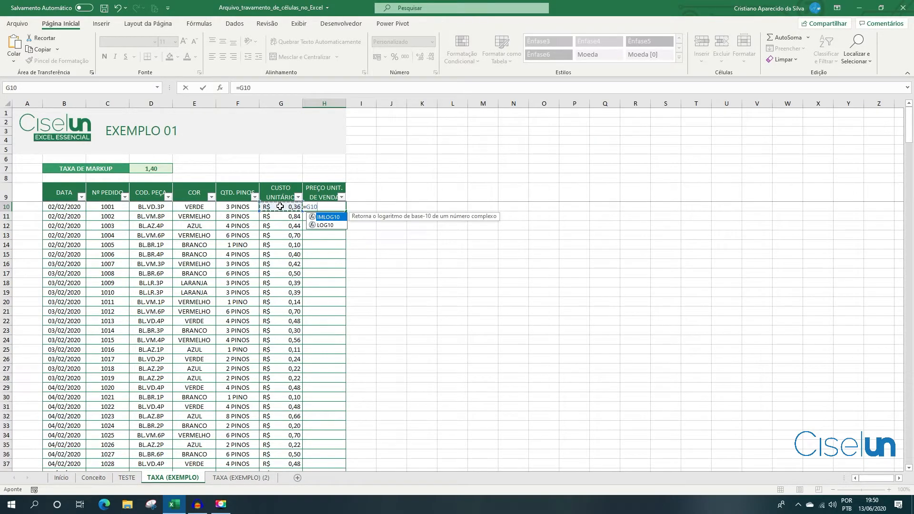
text(*)
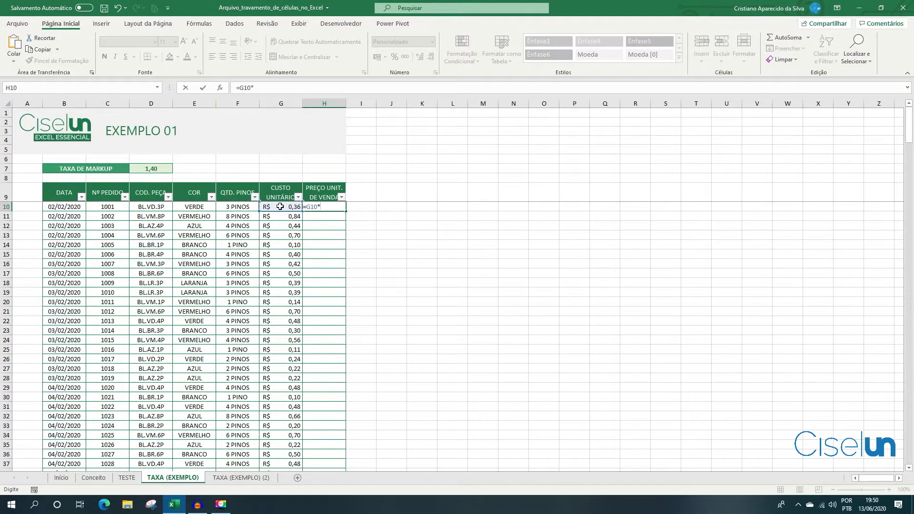
click(165, 168)
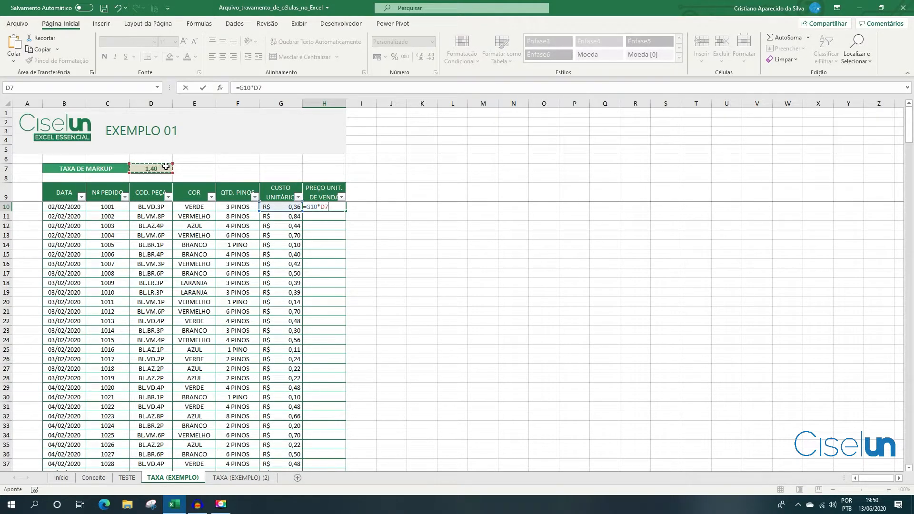
key(Return)
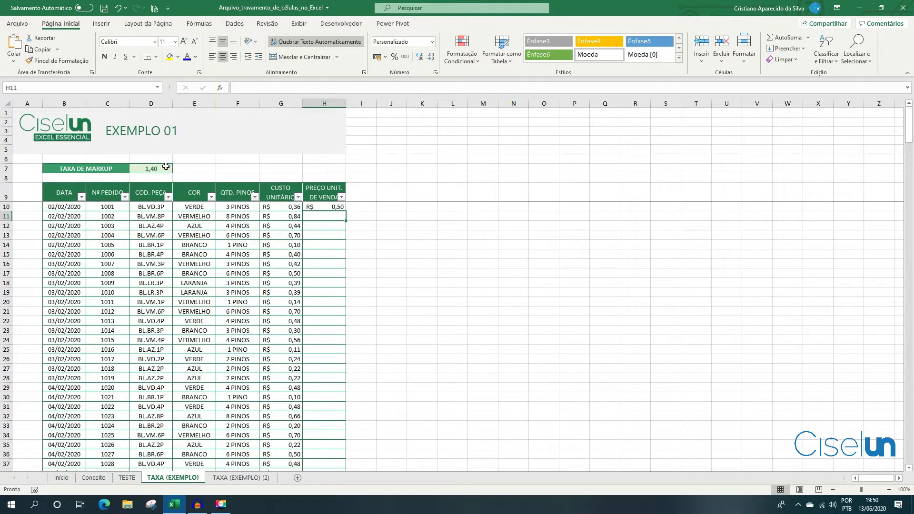
Step: Try copying the H10 price formula into H11, inspect its references, and clear H11 again
click(336, 203)
key(ctrl+c)
click(332, 215)
key(Return)
click(289, 92)
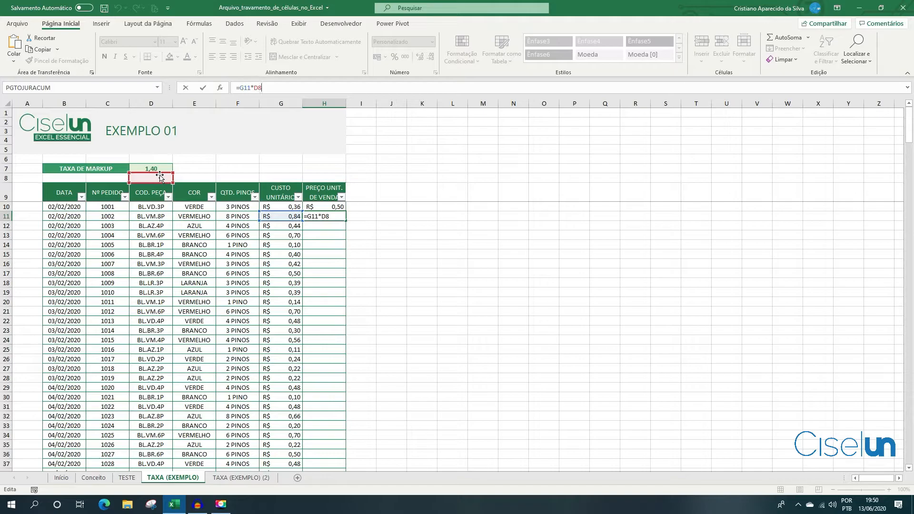
key(Escape)
key(Delete)
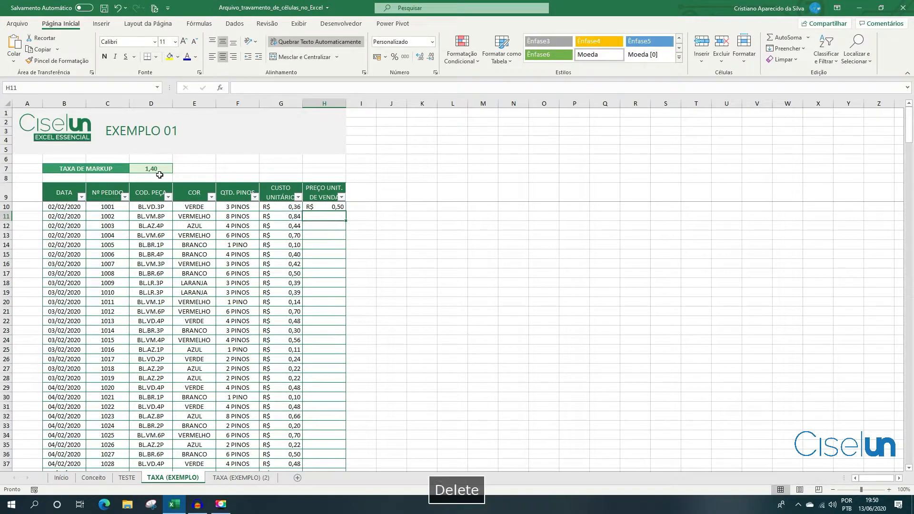
Step: Lock the D7 markup rate reference in H10's formula, cycling through the absolute and mixed reference types
click(329, 206)
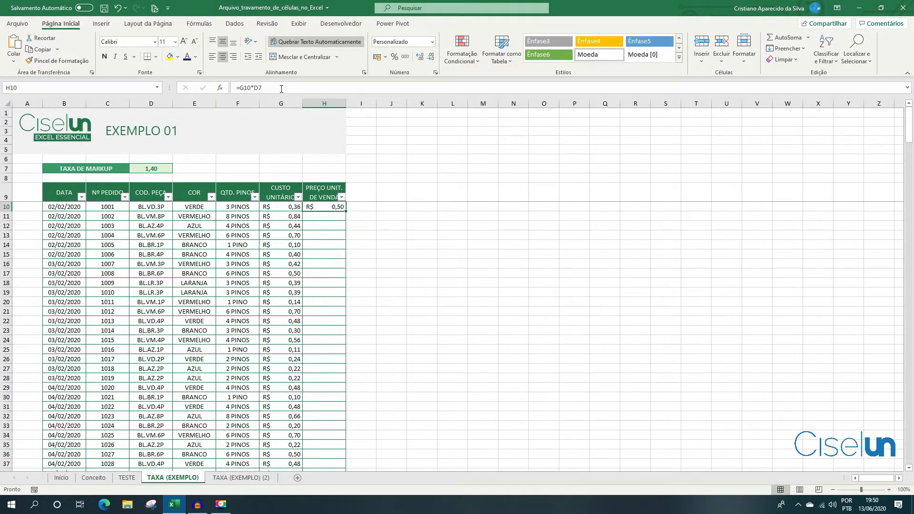
key(F2)
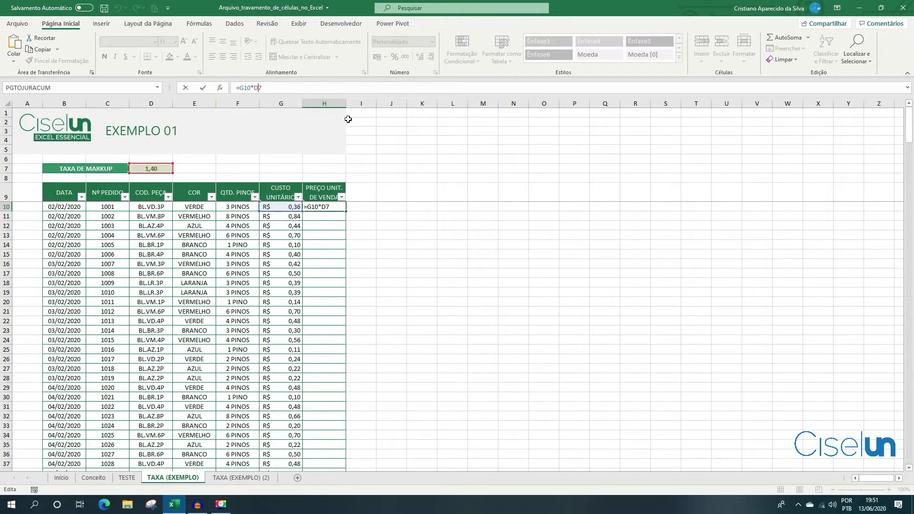
key(F4)
key(F4)
key(F4)
key(F4)
key(F4)
key(Return)
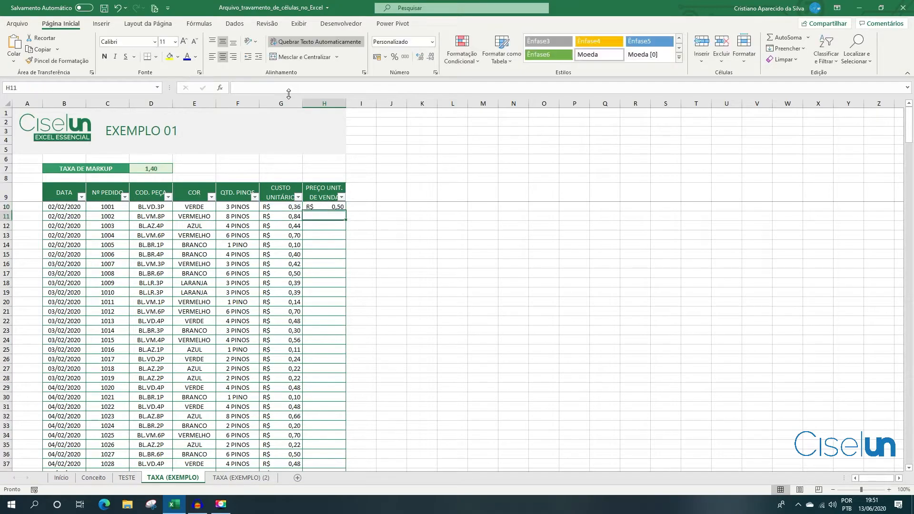
Step: Copy the locked H10 price formula into H11, check its references, and fill it down the rest of the unit sale price column
click(339, 207)
drag(345, 211, 335, 217)
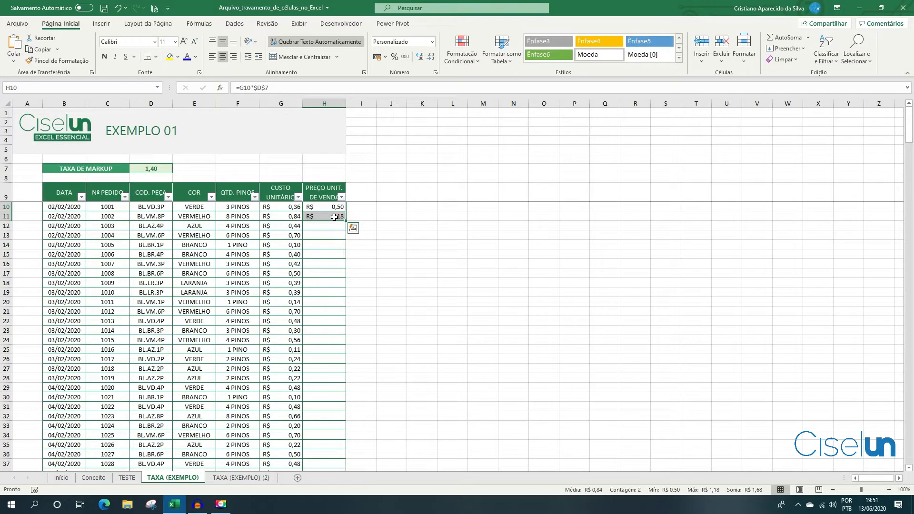
click(335, 217)
key(F2)
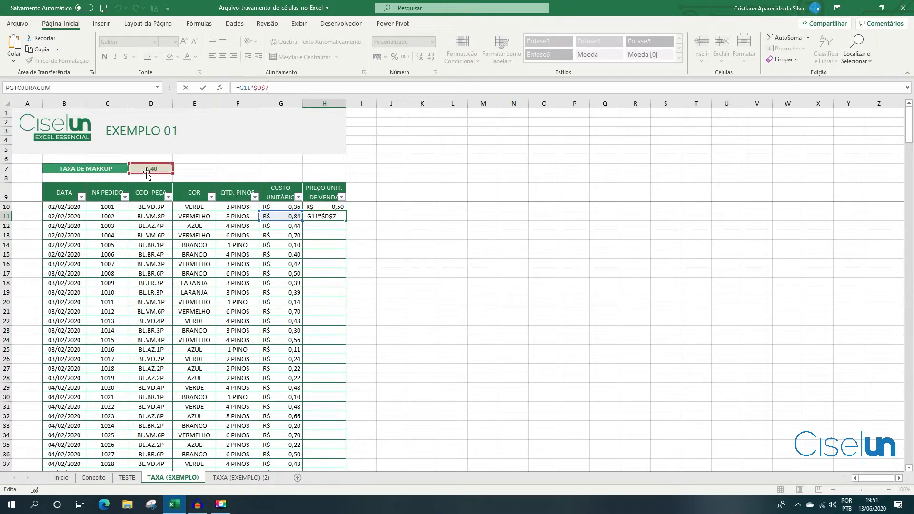
key(Return)
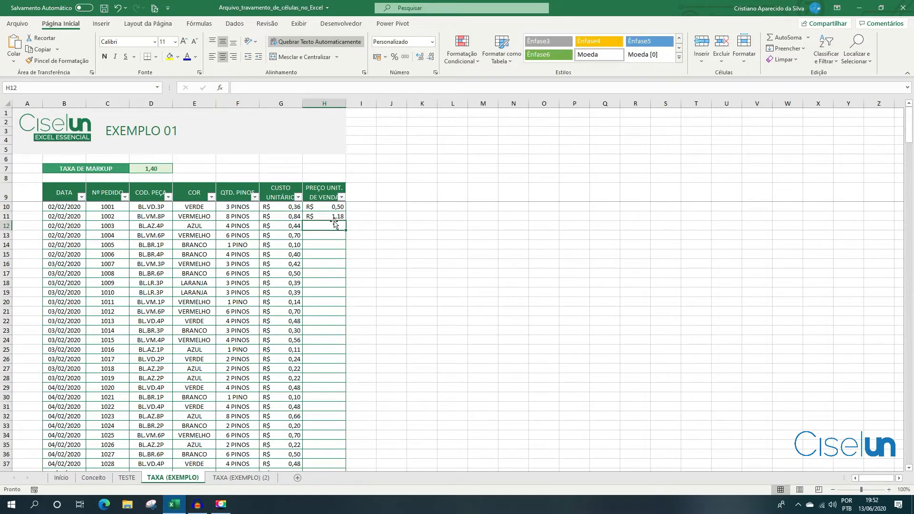
click(336, 216)
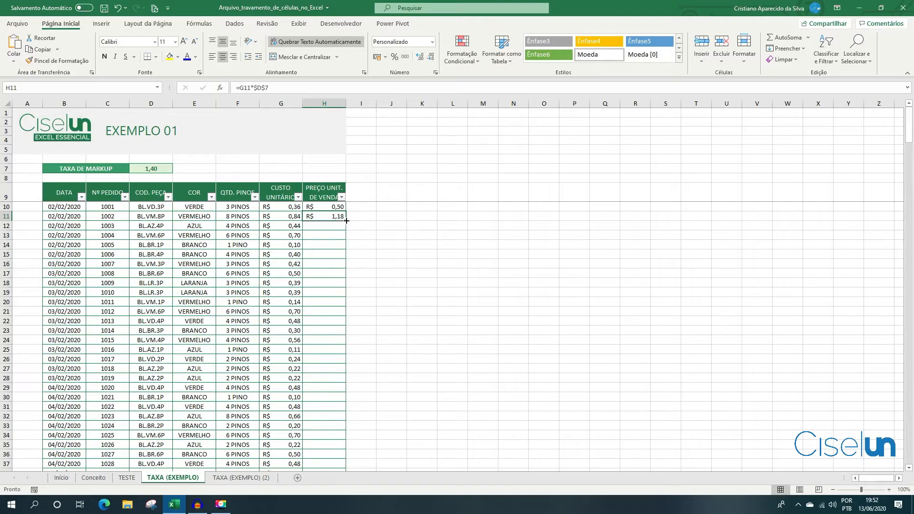
double_click(346, 221)
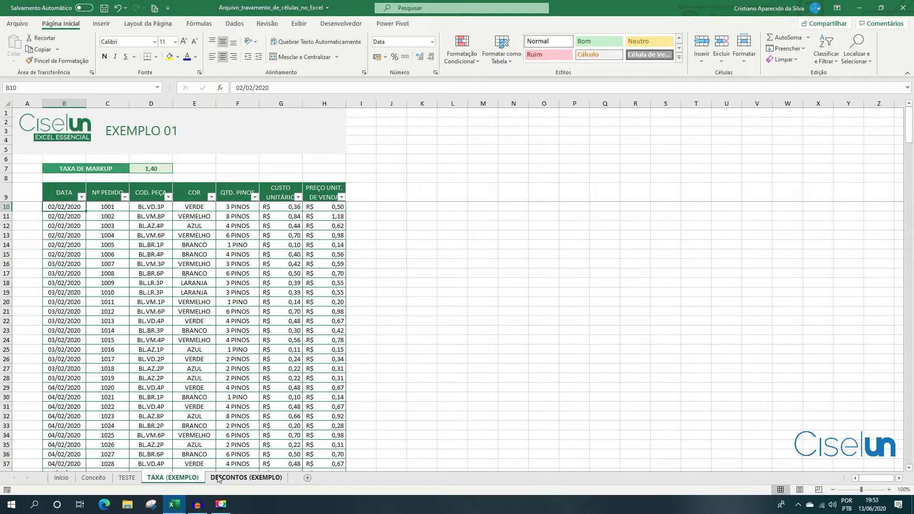
Step: Open the DESCONTOS (EXEMPLO) sheet and review the progressive discount percentages in F8 to J8
click(218, 478)
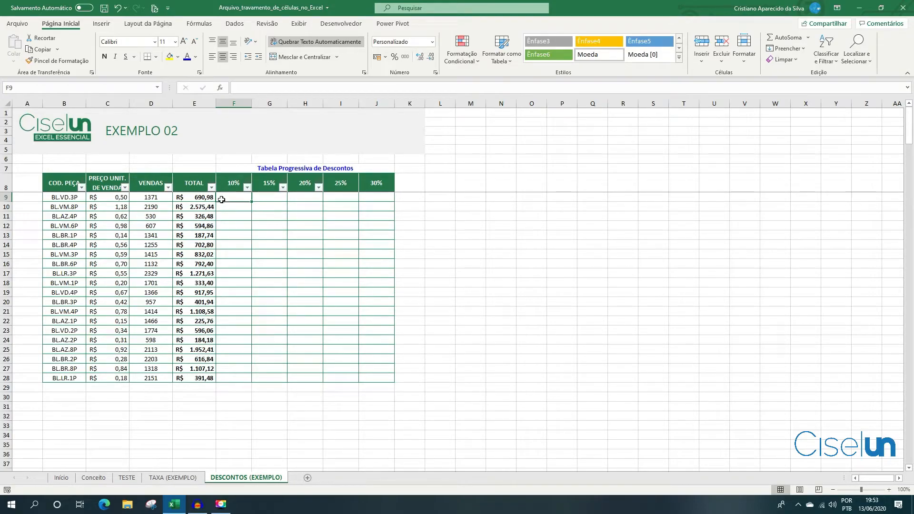
click(234, 185)
click(261, 183)
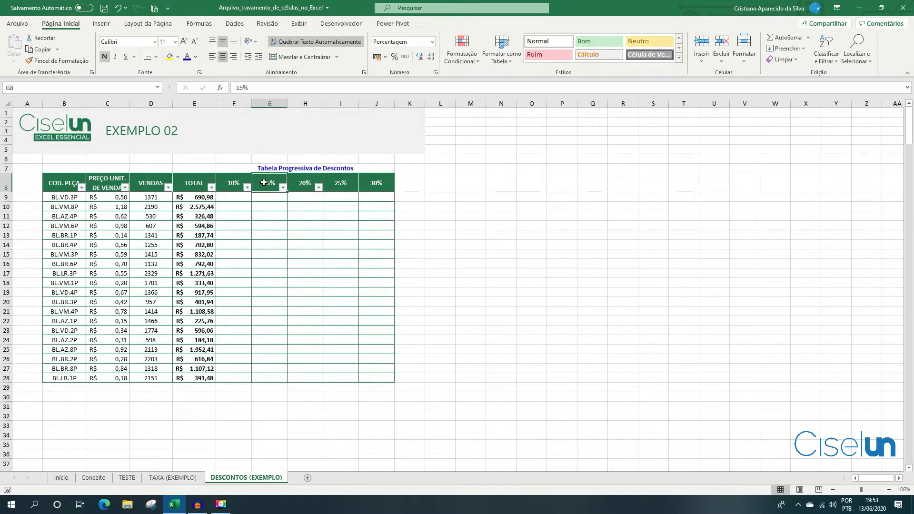
click(240, 184)
click(269, 179)
click(310, 180)
click(333, 182)
click(364, 179)
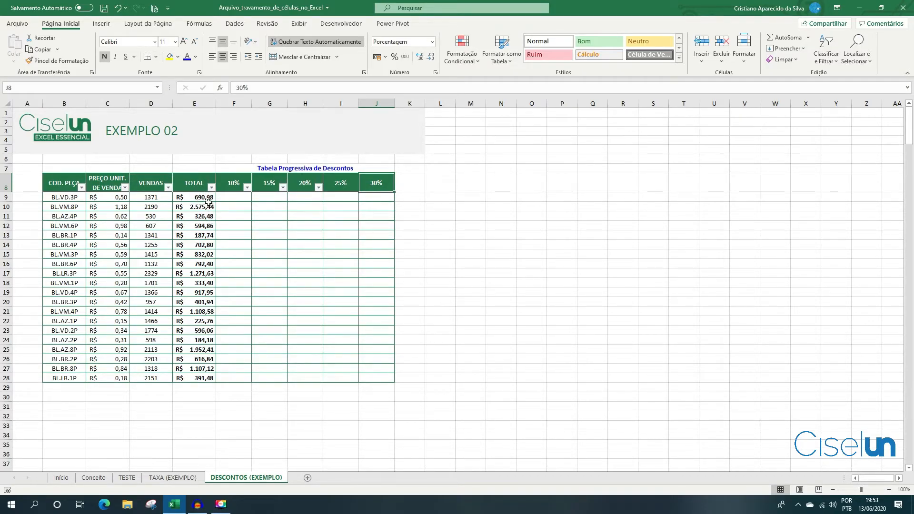
Step: Try the unlocked discount formula =E9*F8 in F9 for the first part's 10% discount
click(234, 194)
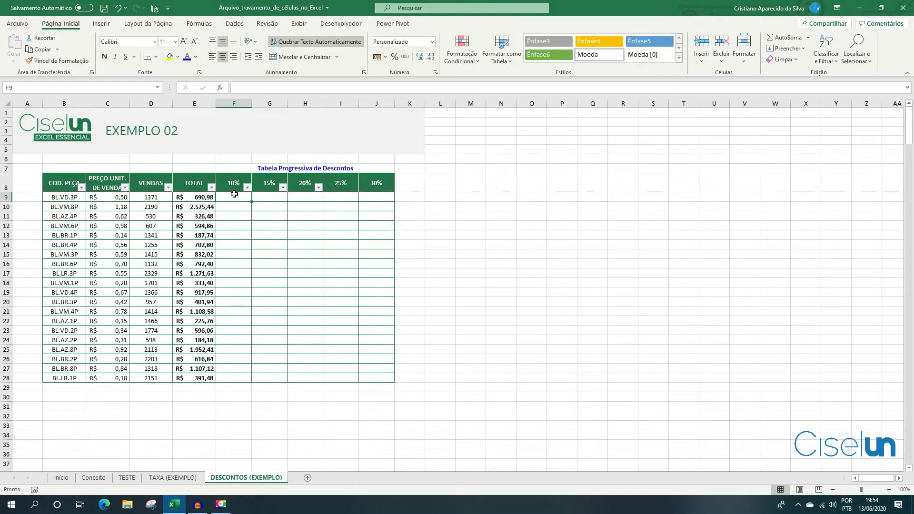
text(=)
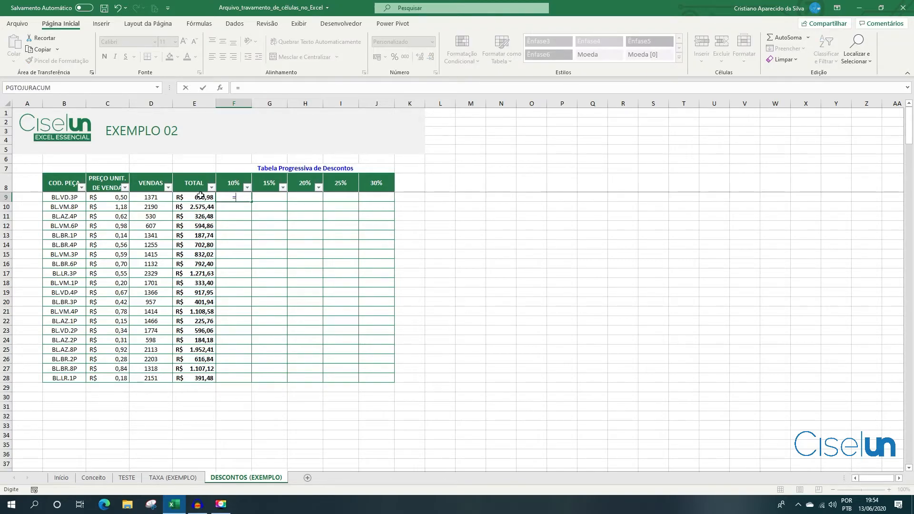
click(196, 199)
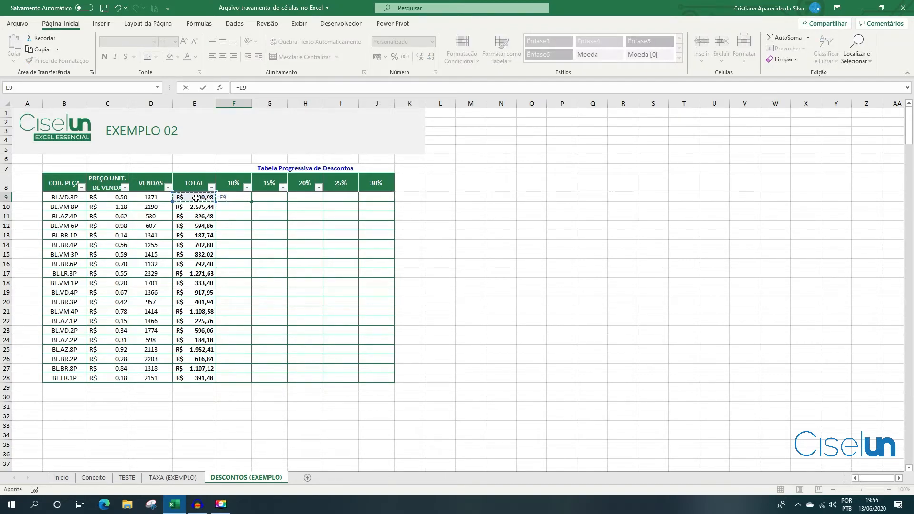
text(*)
click(220, 188)
key(Return)
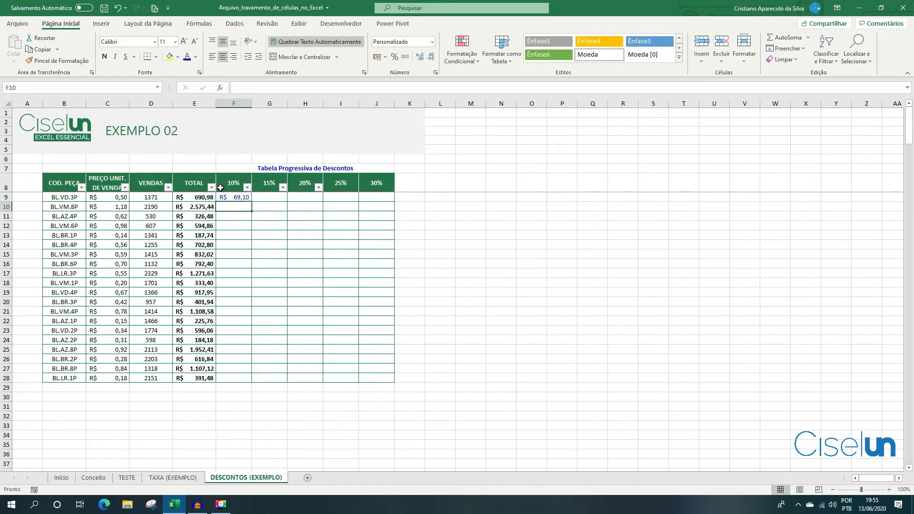
Step: Try copying the F9 discount formula across into G9, inspect its references, and clear both cells
click(245, 197)
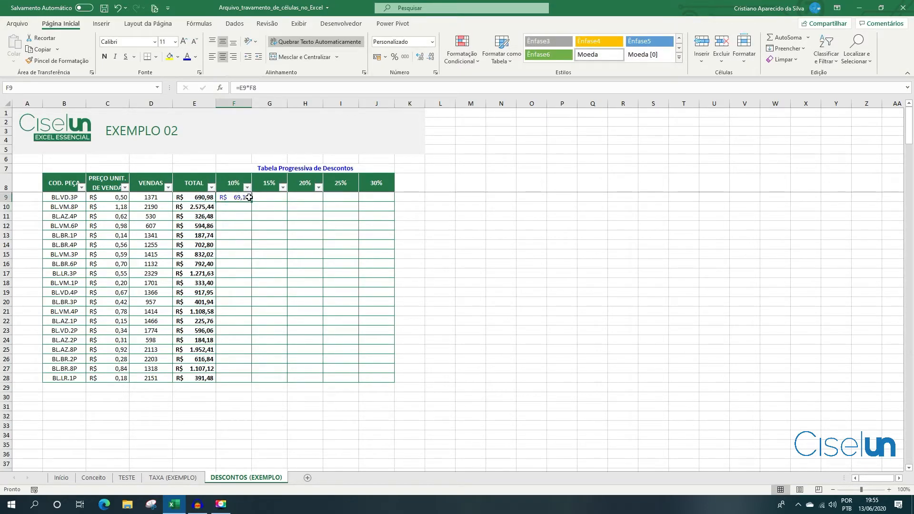
drag(252, 200, 272, 203)
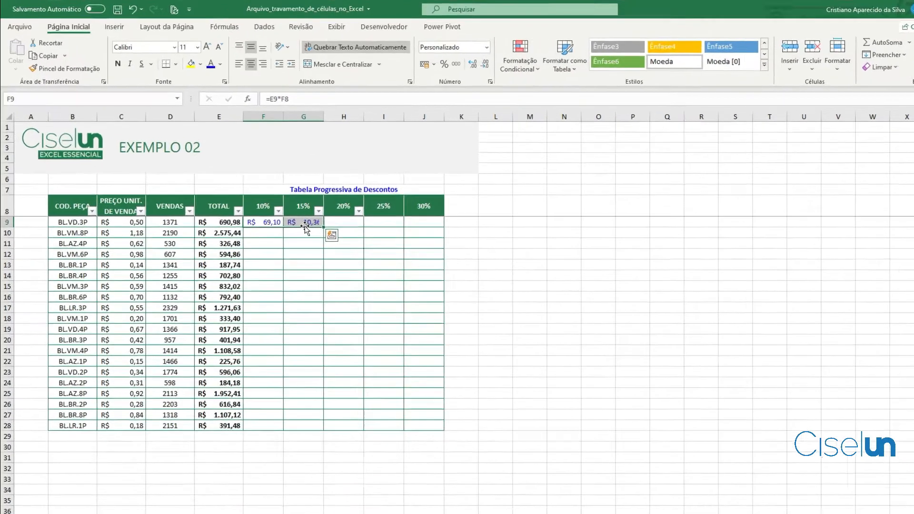
click(304, 223)
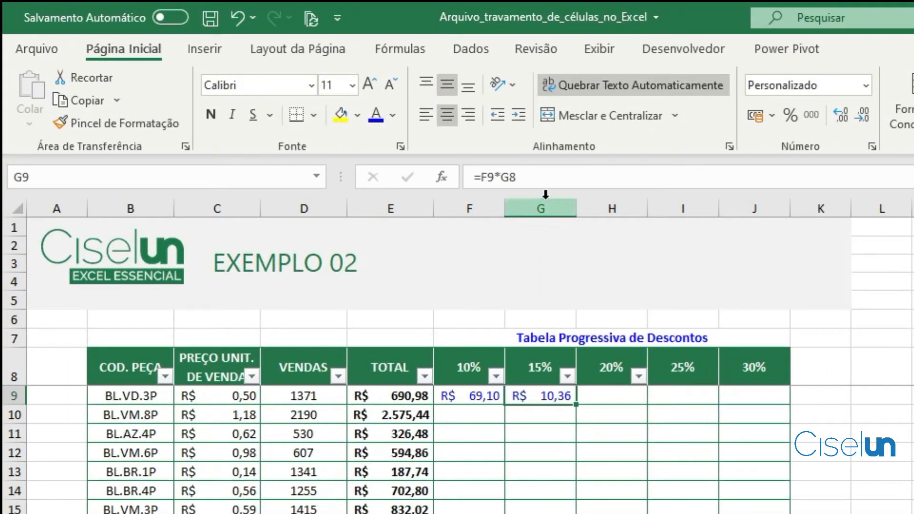
click(541, 180)
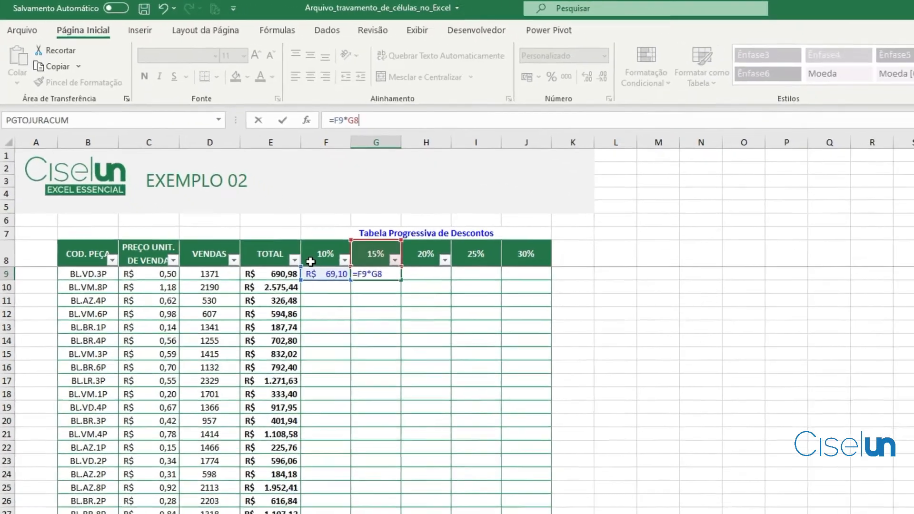
key(Delete)
key(Escape)
key(Left)
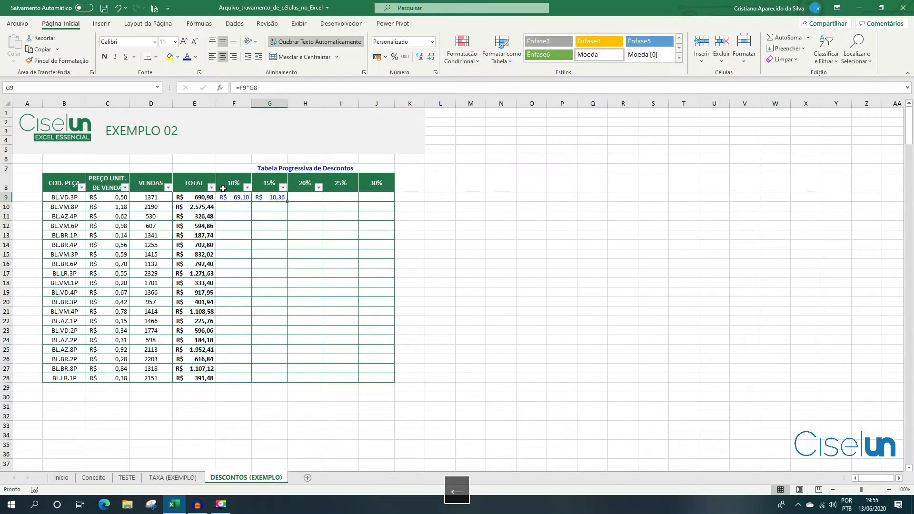
key(Delete)
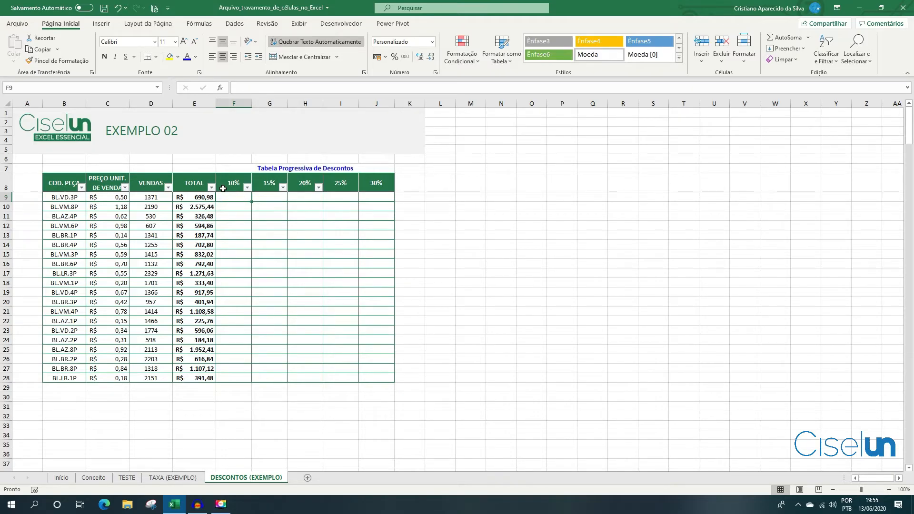
Step: Enter the discount formula =$E9*F8 in F9, locking only the column of the total's reference
text(=)
click(193, 197)
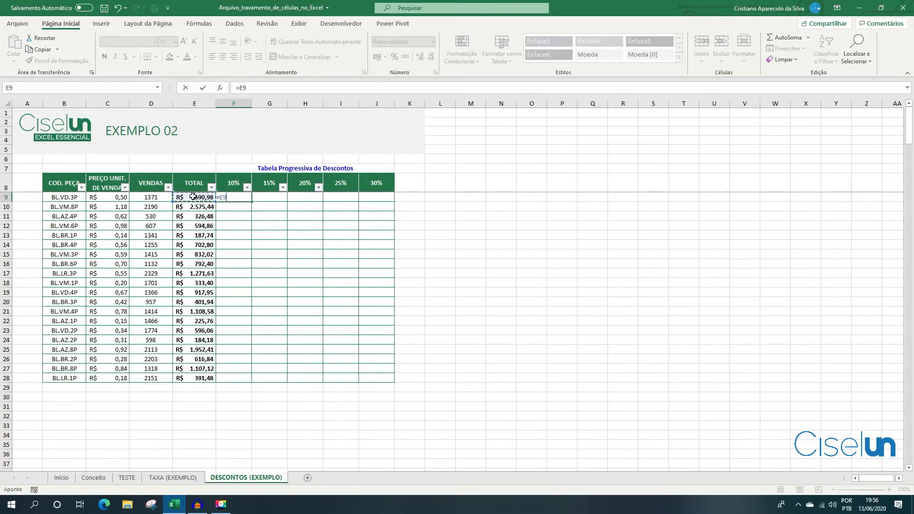
key(F4)
key(F4)
key(F4)
text(*)
click(237, 183)
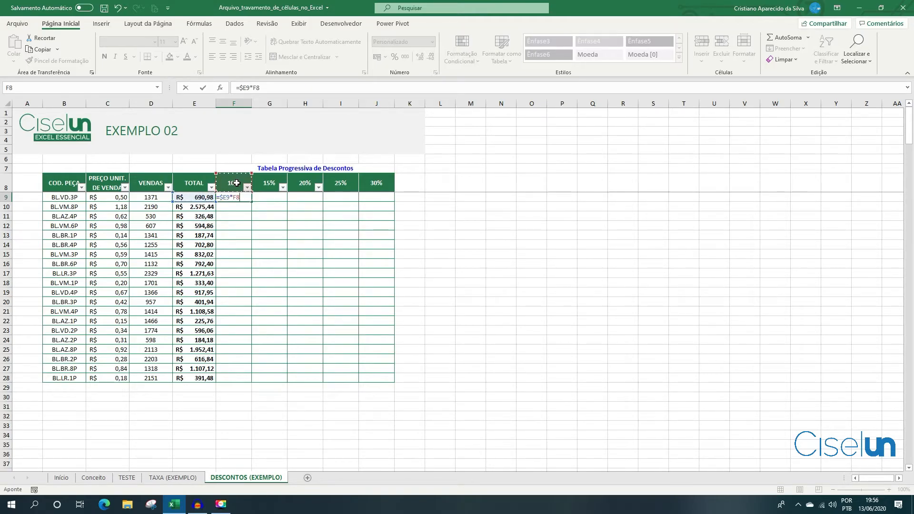
key(ctrl+Return)
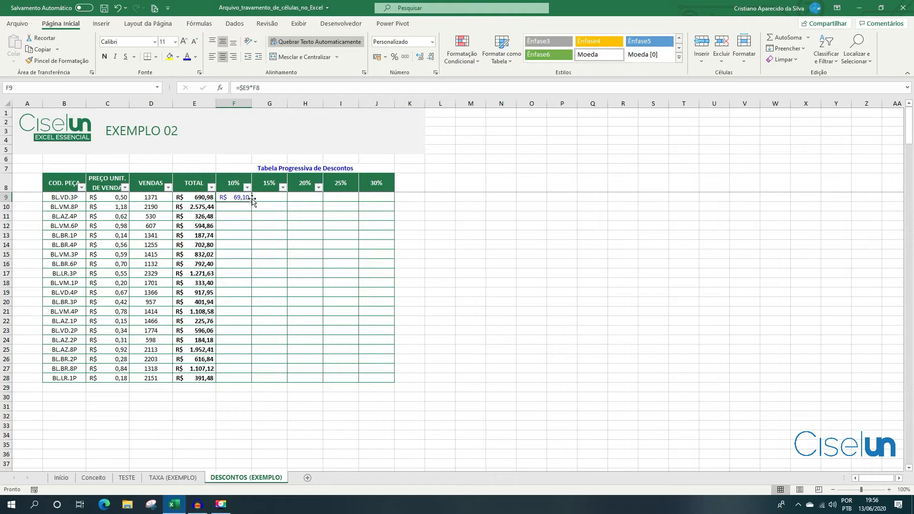
Step: Try copying the column-locked F9 formula across into G9 and inspect which cells it references
drag(251, 203, 278, 206)
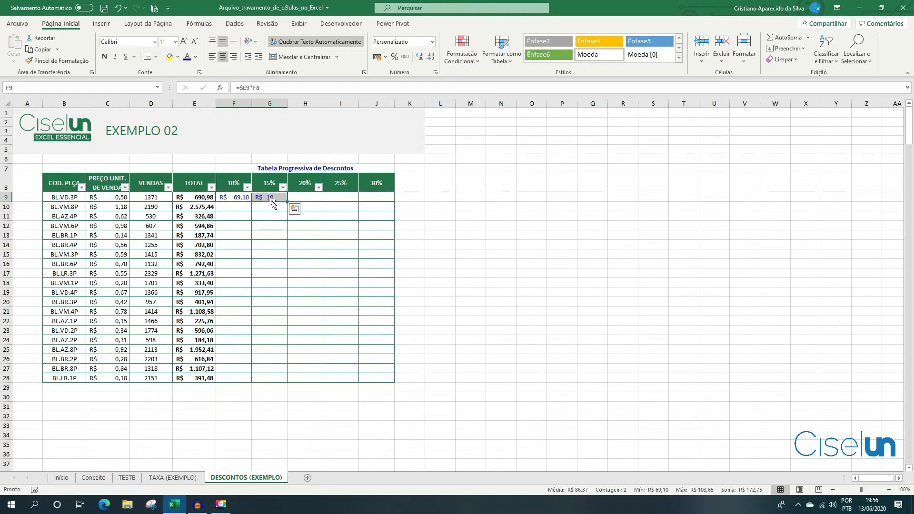
double_click(269, 197)
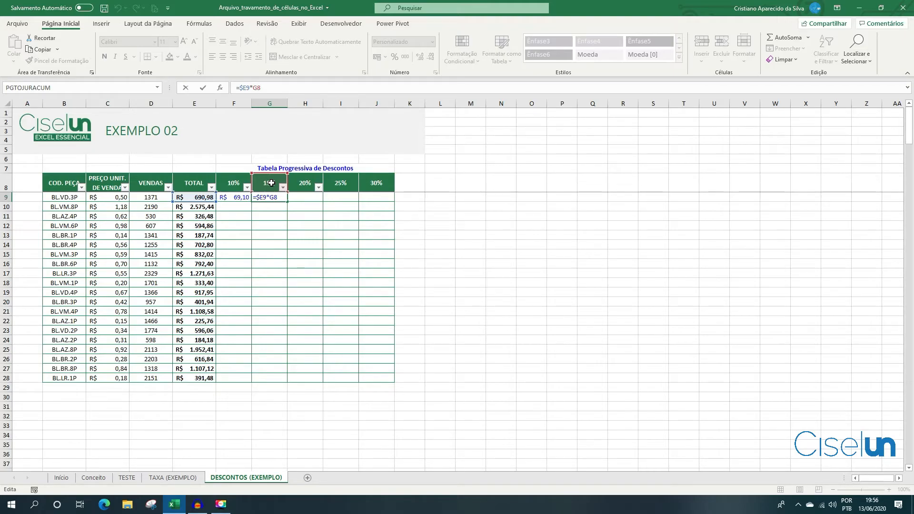
key(ctrl+Return)
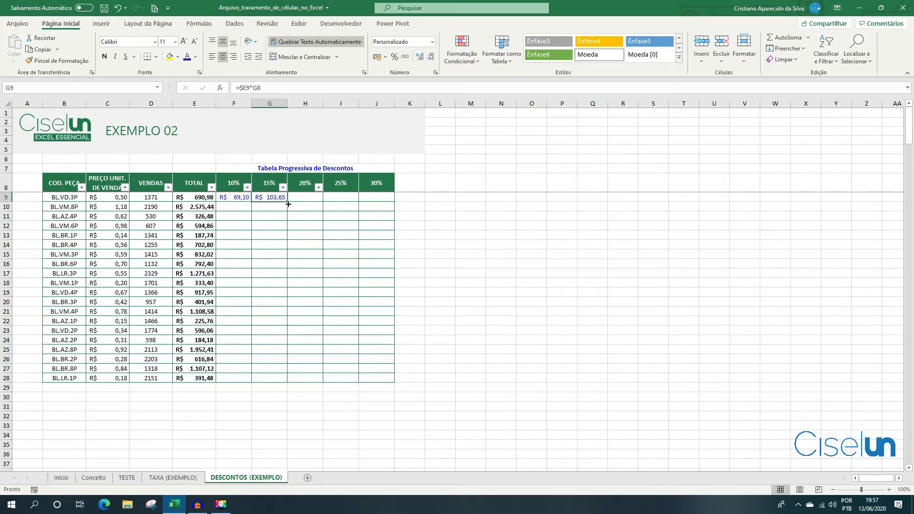
Step: Try copying the G9 formula down into G10, inspect its references, and undo the test copies
drag(288, 203, 289, 211)
click(280, 208)
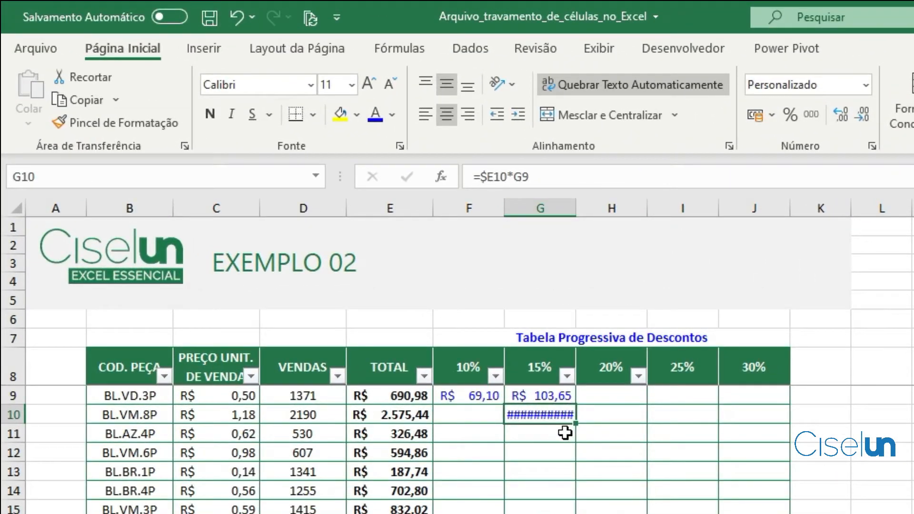
click(560, 178)
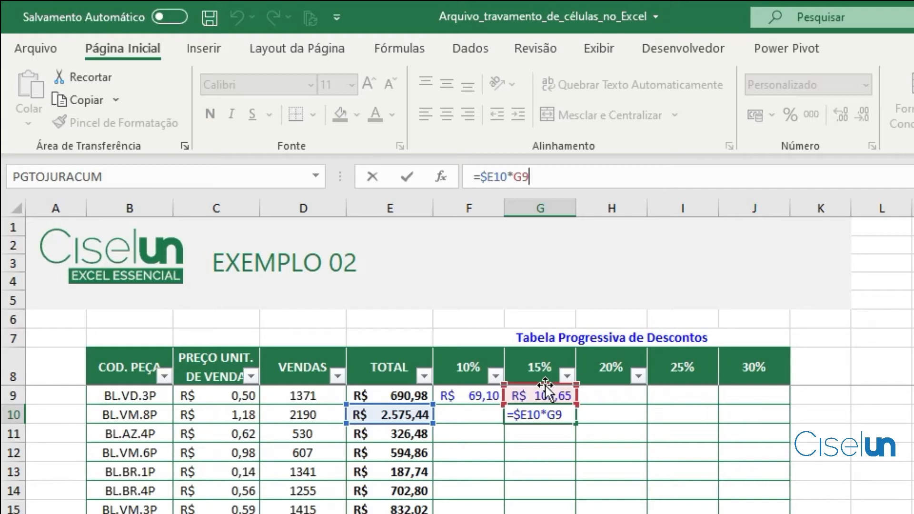
key(Escape)
key(ctrl+z)
click(457, 396)
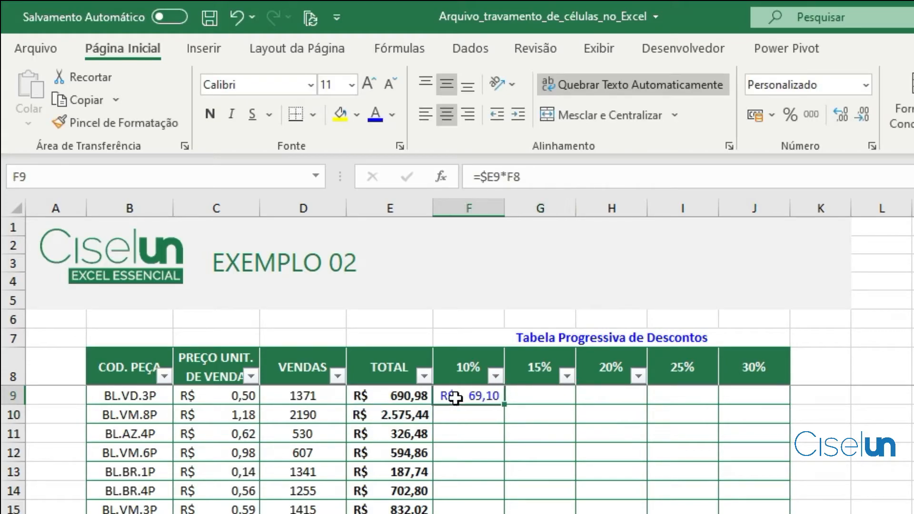
Step: Lock the row of the discount rate reference in F9, making the formula =$E9*F$8
click(589, 179)
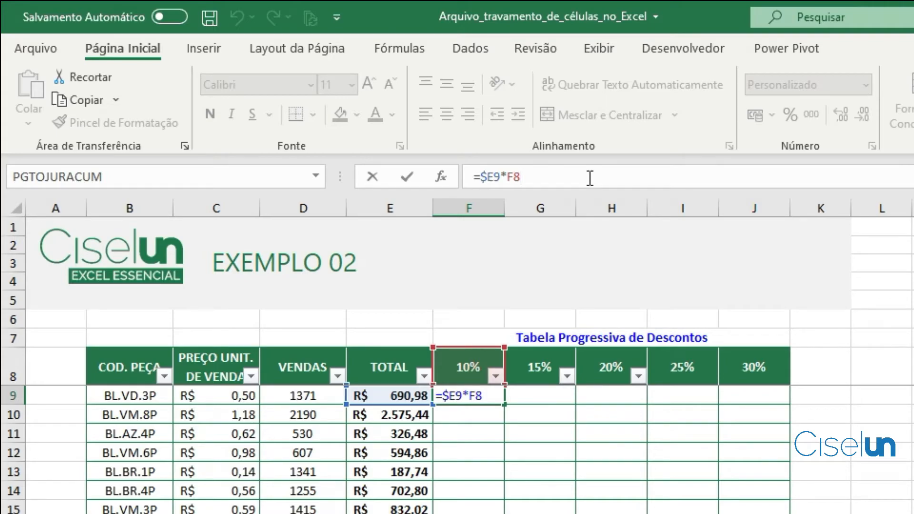
key(F4)
key(F4)
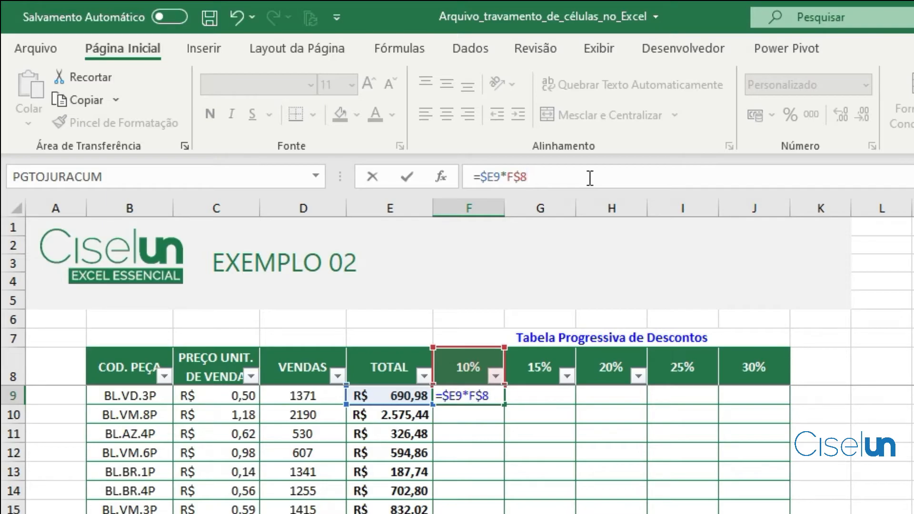
key(ctrl+Return)
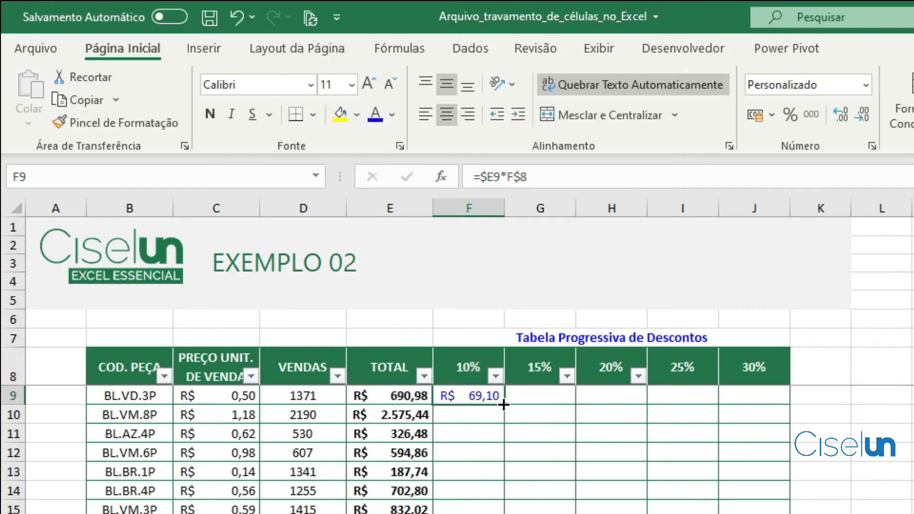
Step: Try copying the F9 formula down into F10 and inspect its total and discount rate references
drag(504, 404, 501, 416)
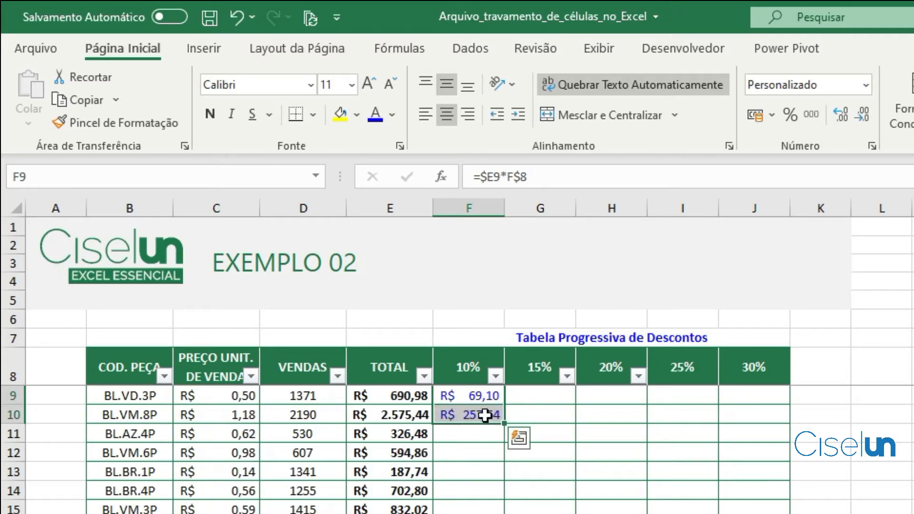
click(483, 414)
click(537, 179)
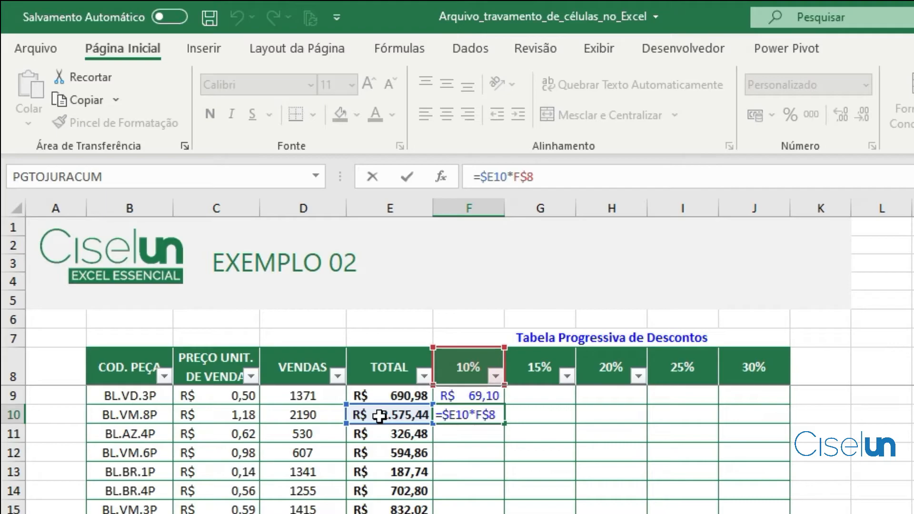
key(Return)
Step: Try copying the F9 formula across into G9, inspect its references, and remove the test copies in G9 and F10
click(493, 400)
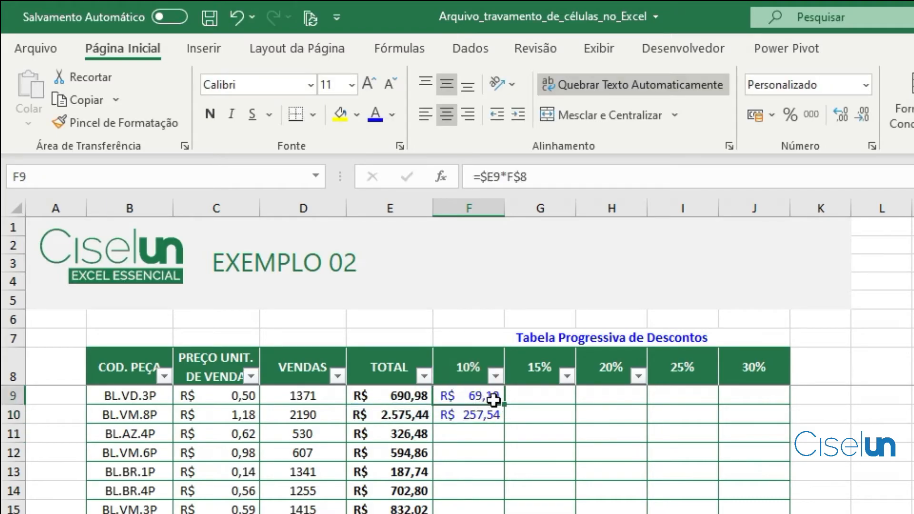
drag(504, 406, 557, 410)
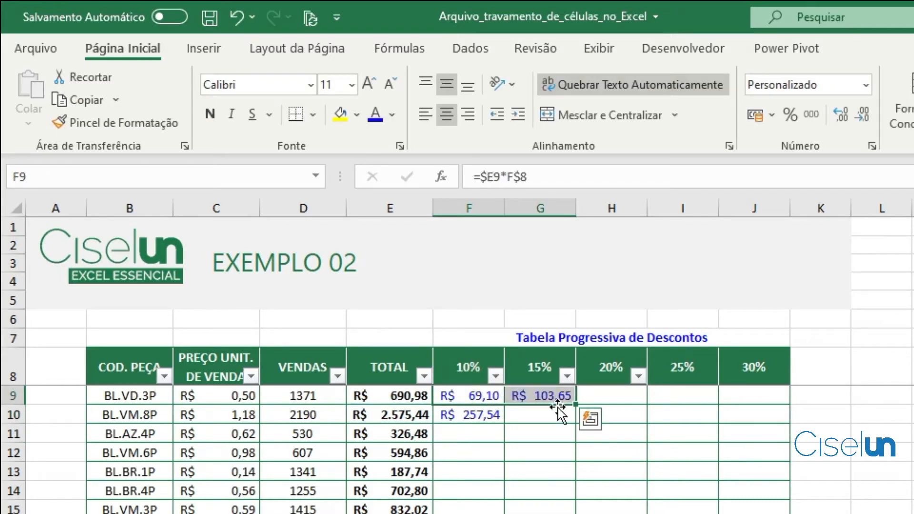
click(556, 395)
click(528, 179)
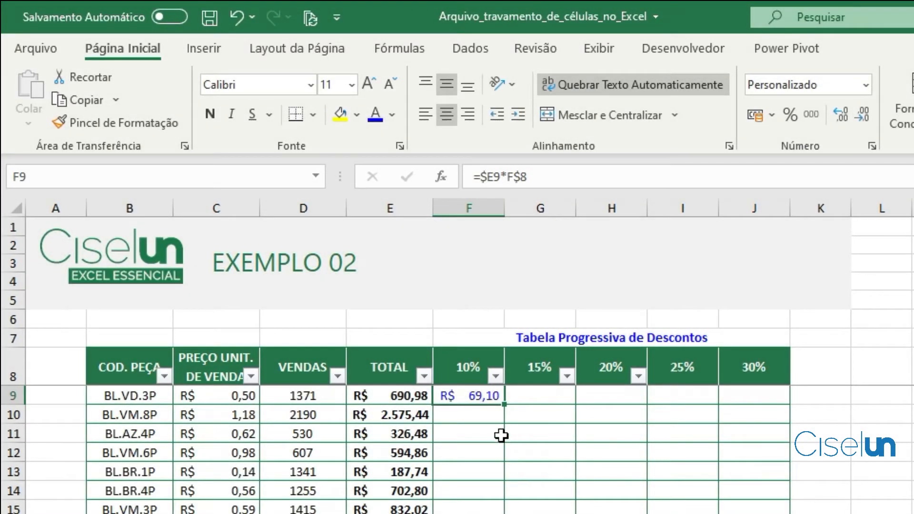
Step: Fill the F9 discount formula across to column J and down to row 28, and check the references in I24
drag(502, 404, 386, 381)
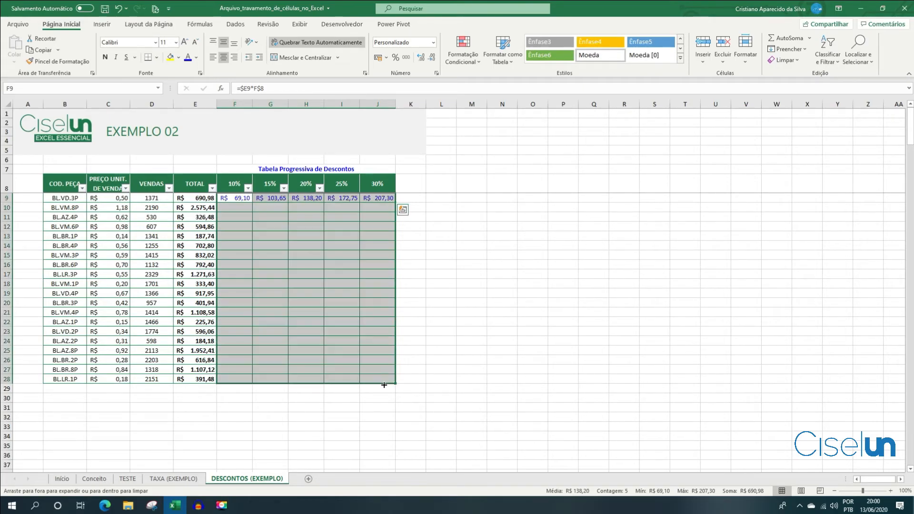
click(346, 341)
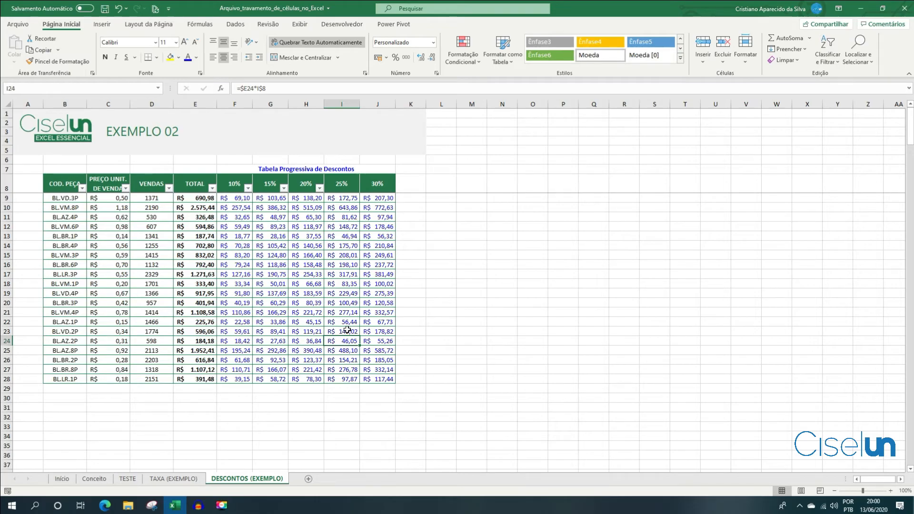
click(288, 90)
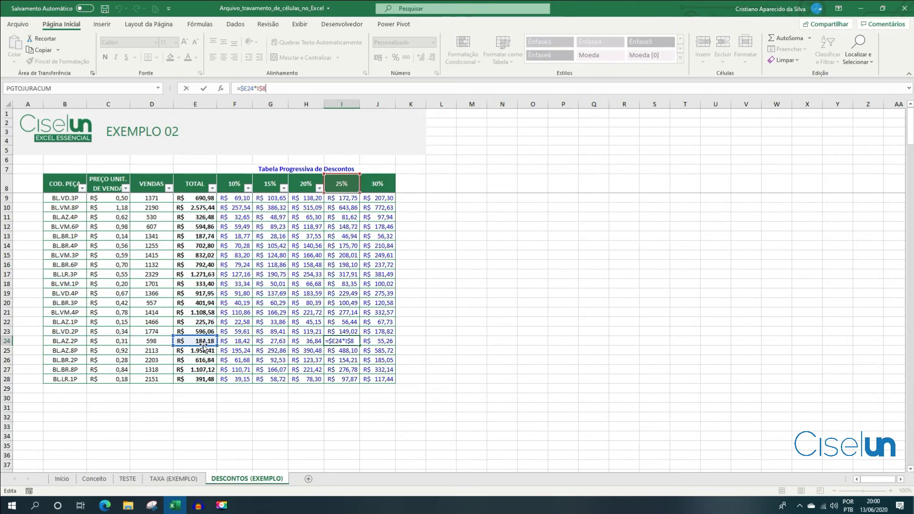
key(Return)
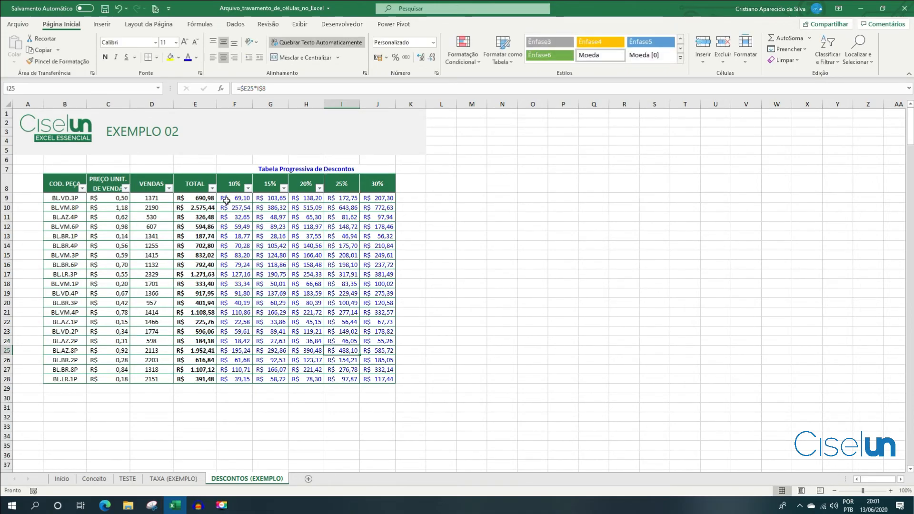